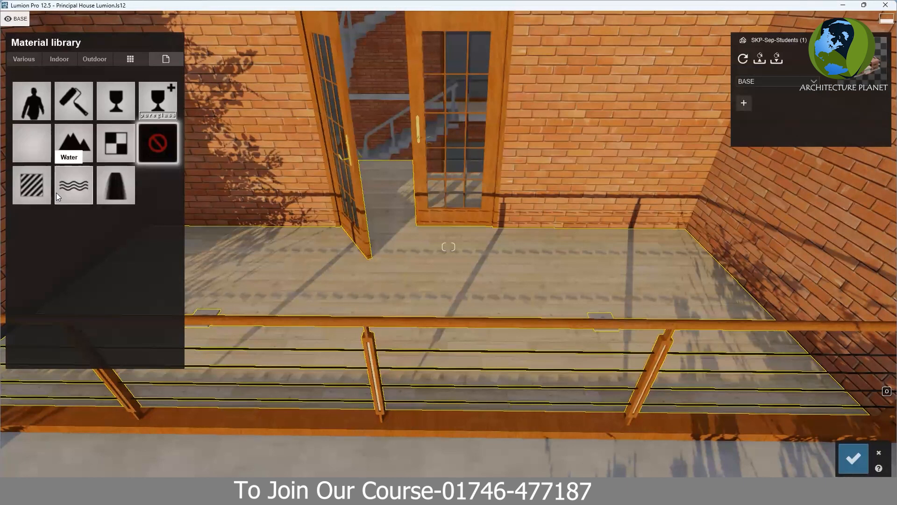
# Step: Select the balcony floor and look through the Various, Indoor and Outdoor material collections
pyautogui.click(447, 290)
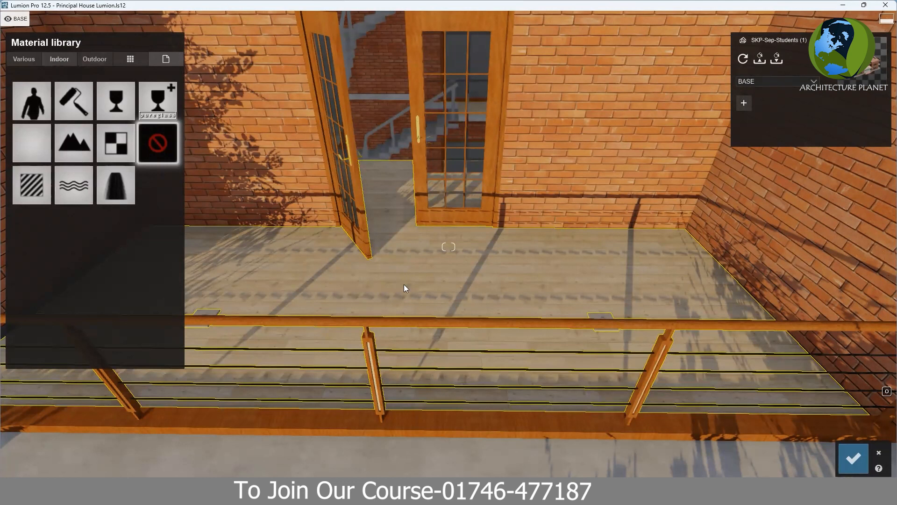
pyautogui.click(429, 281)
pyautogui.click(25, 60)
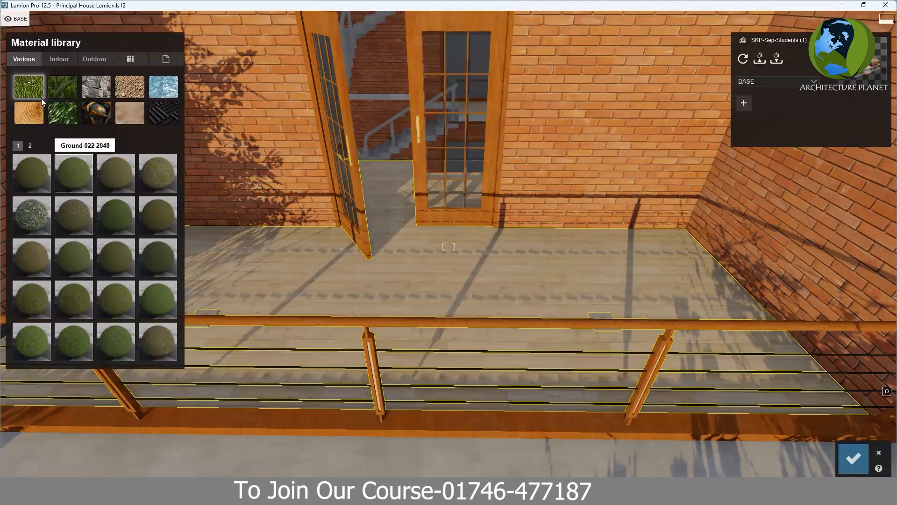
pyautogui.click(57, 60)
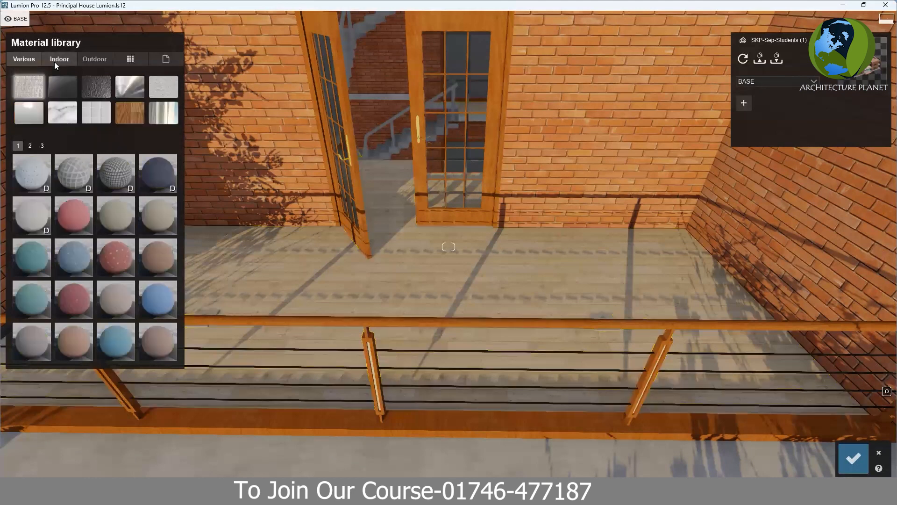
pyautogui.click(89, 59)
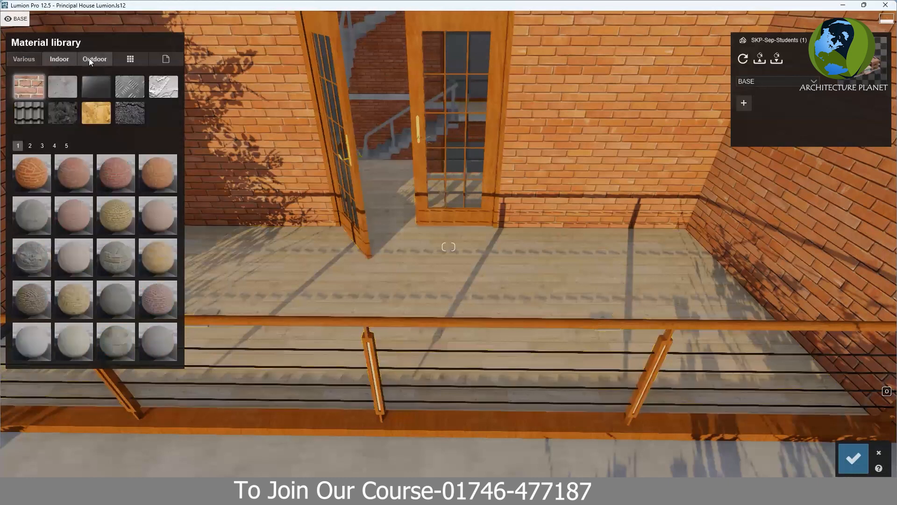
pyautogui.click(61, 59)
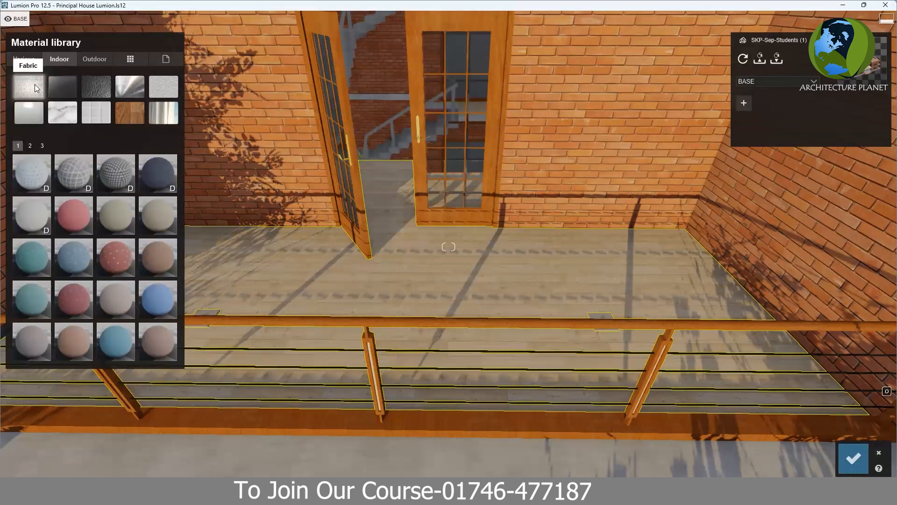
# Step: Review the Indoor material categories, including Glass, Leather, Plaster, Tiles, Wood and Curtains, with their available samples
pyautogui.click(59, 86)
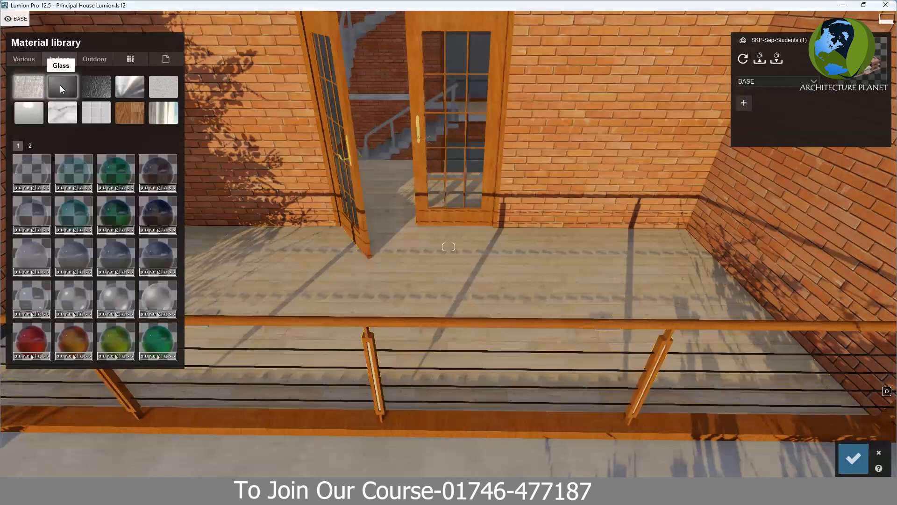
pyautogui.click(94, 87)
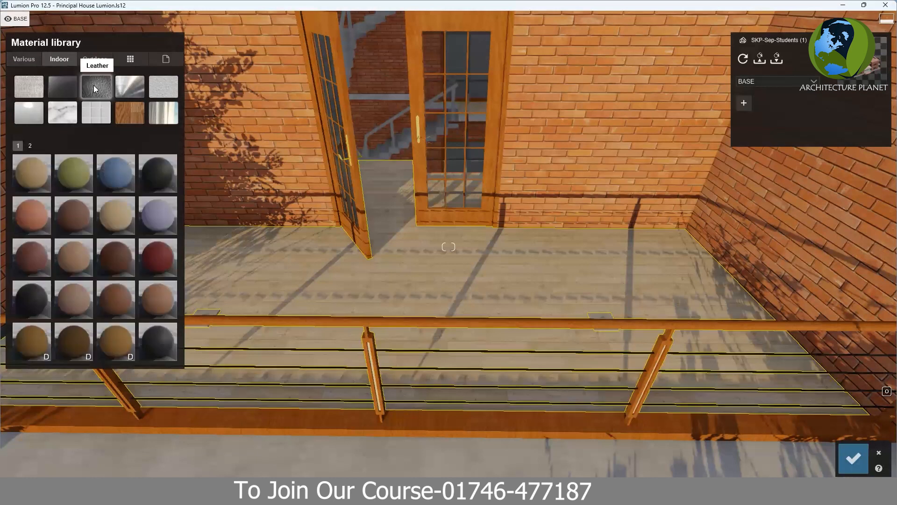
pyautogui.click(125, 87)
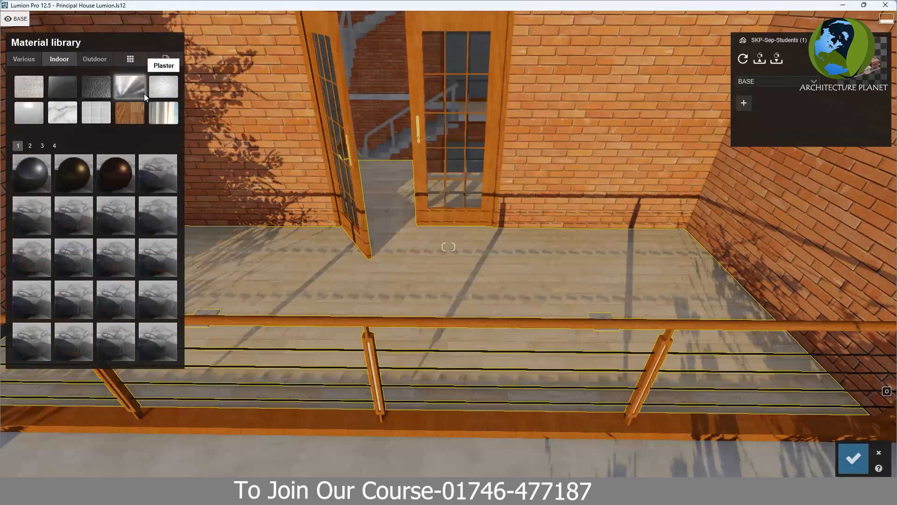
pyautogui.click(159, 83)
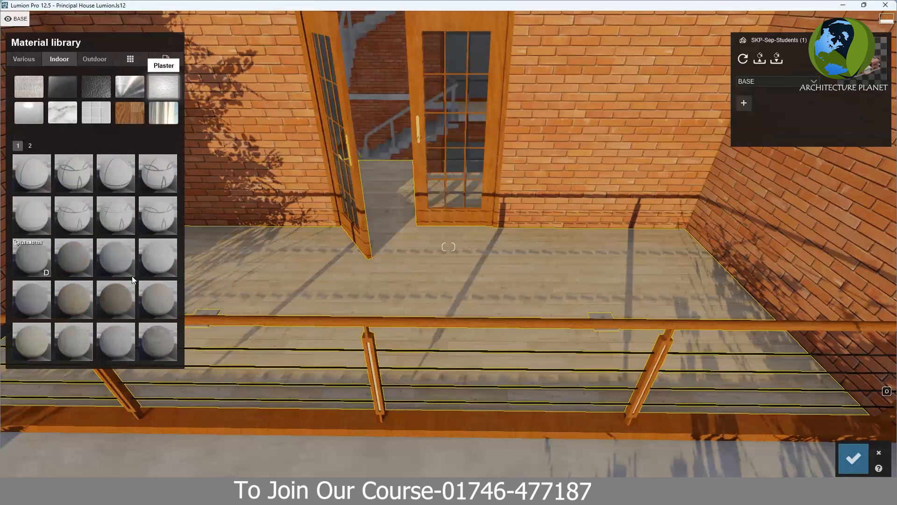
pyautogui.click(20, 113)
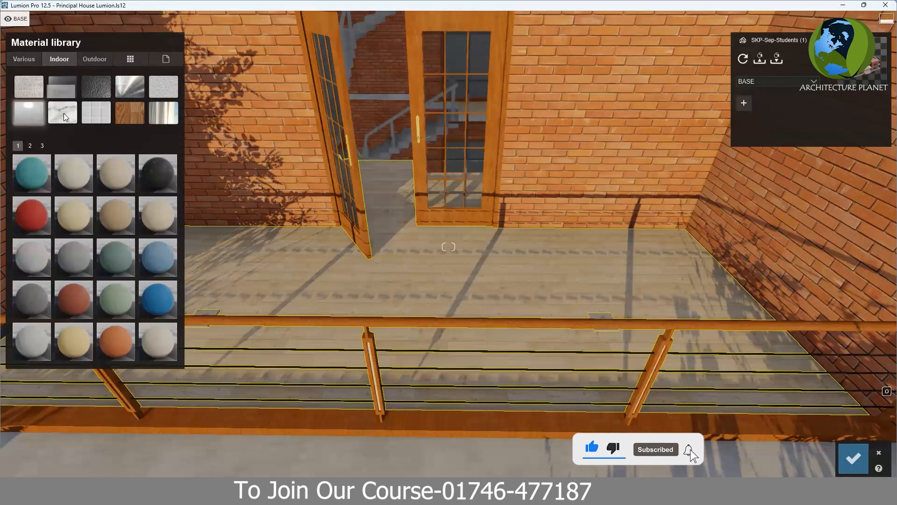
pyautogui.click(95, 110)
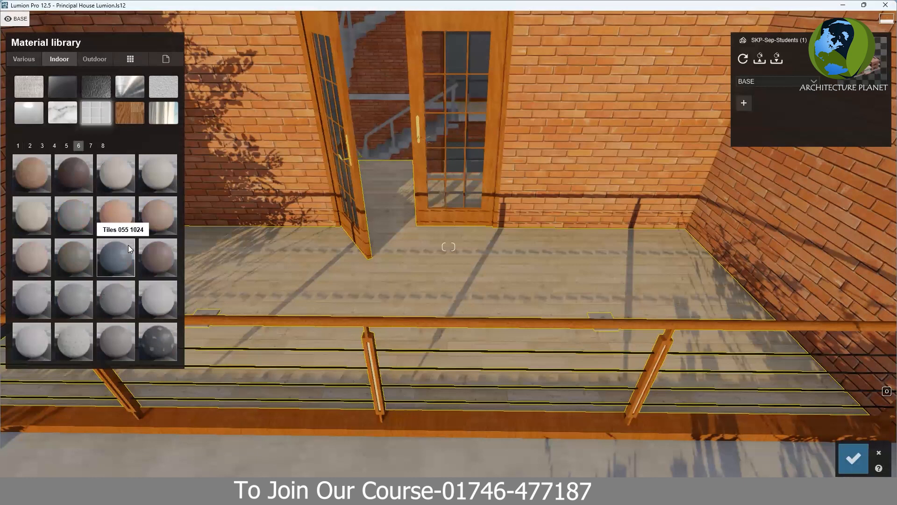
pyautogui.click(132, 112)
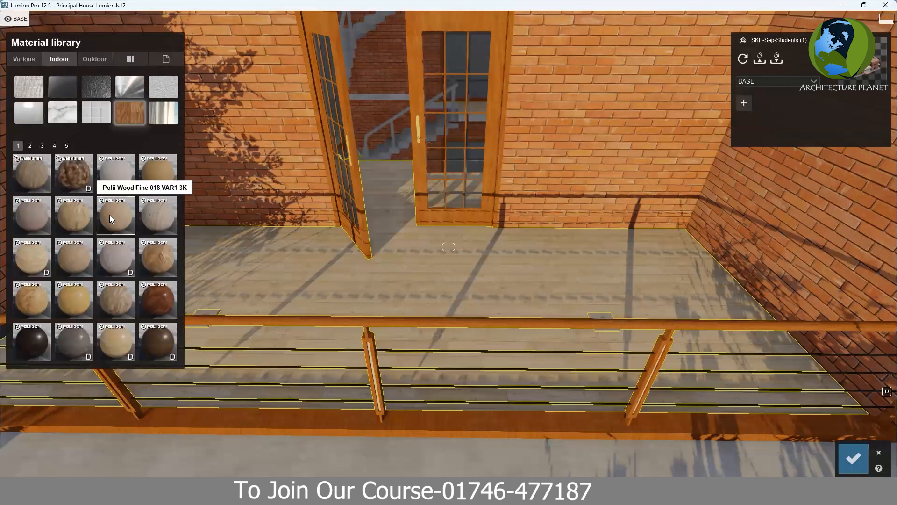
pyautogui.scroll(-2, 110, 216)
pyautogui.scroll(-1, 110, 216)
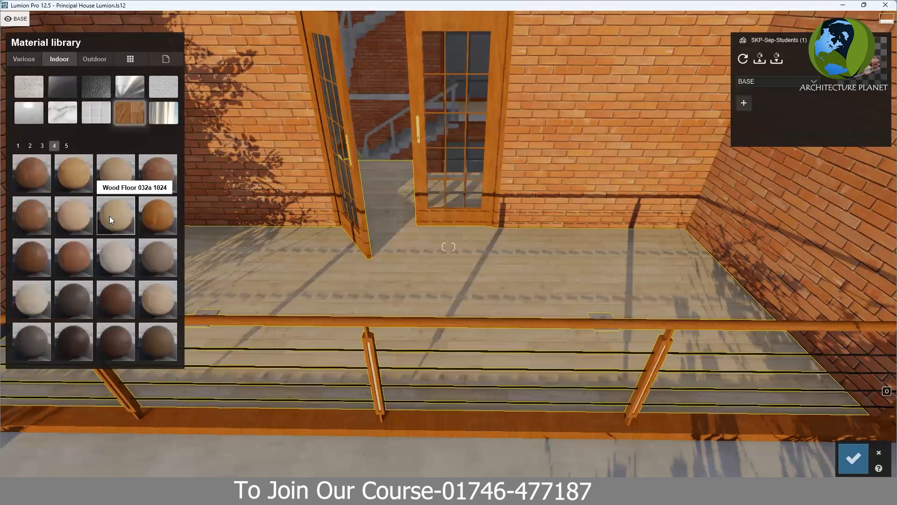
pyautogui.click(177, 113)
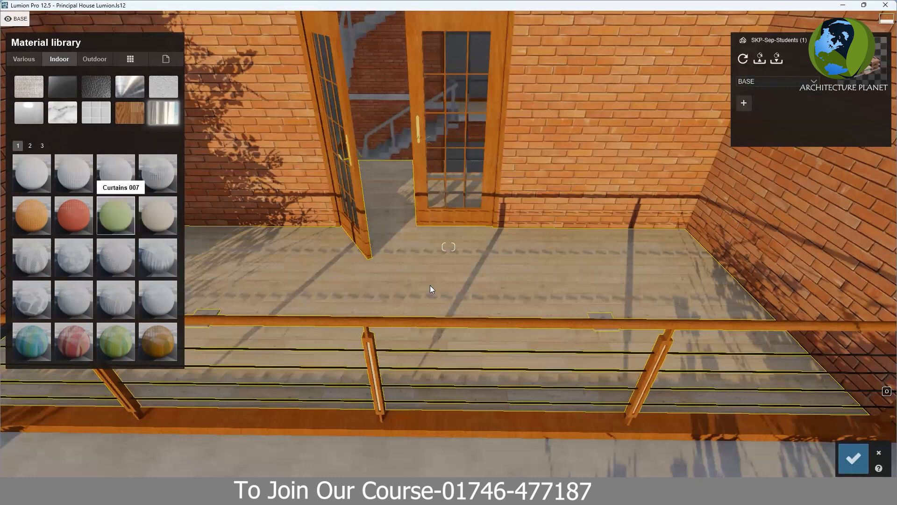
# Step: Apply the dark brown Poliigon tile from page 2 of the Indoor tile materials to the balcony floor
pyautogui.click(395, 285)
pyautogui.click(474, 281)
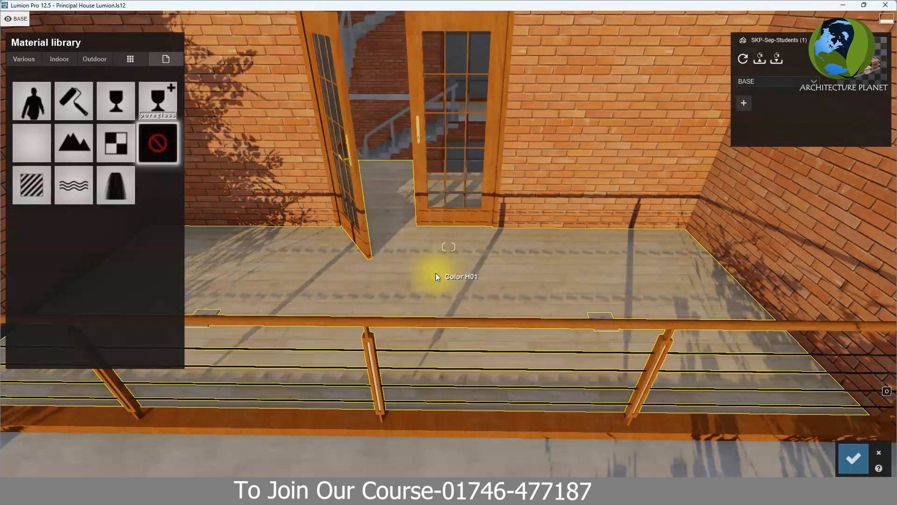
pyautogui.click(60, 60)
pyautogui.click(96, 114)
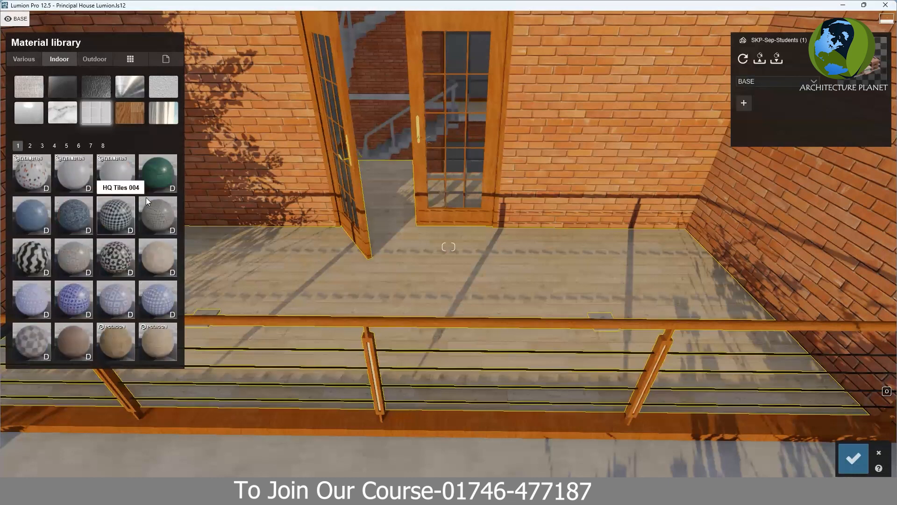
pyautogui.scroll(-1, 74, 258)
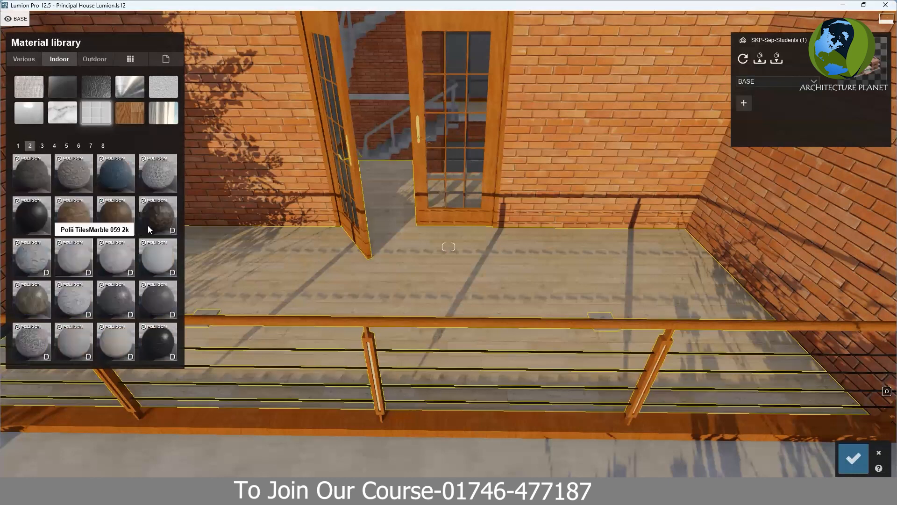
pyautogui.click(30, 298)
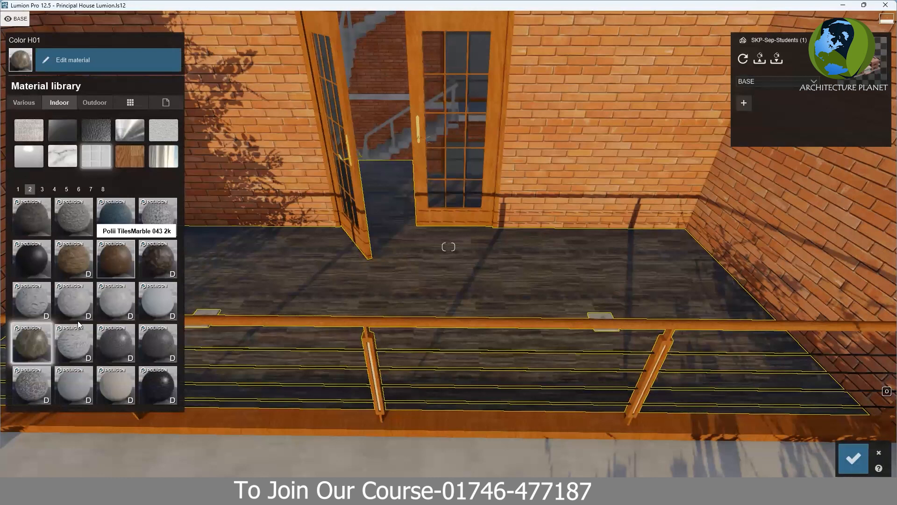
# Step: Apply Polii Tiles 16 01 3k to the balcony floor and check it against the house facade
pyautogui.scroll(-1, 78, 325)
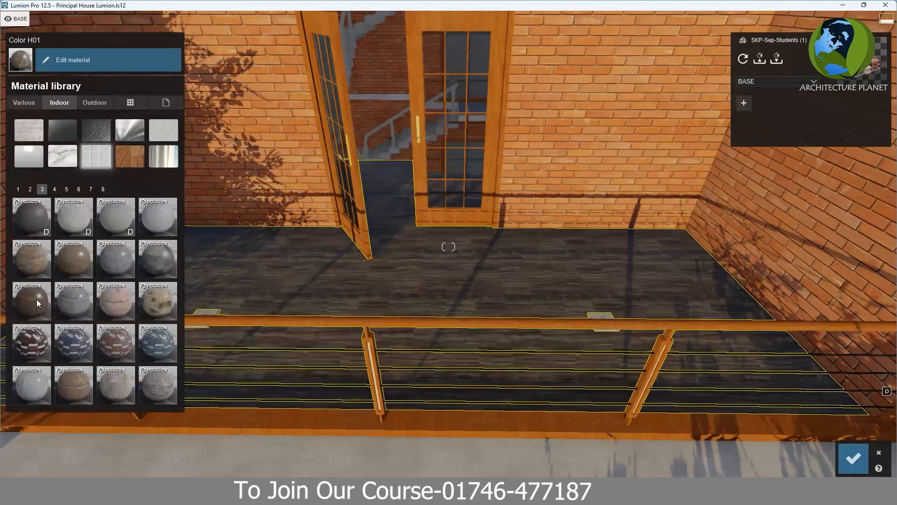
pyautogui.click(79, 386)
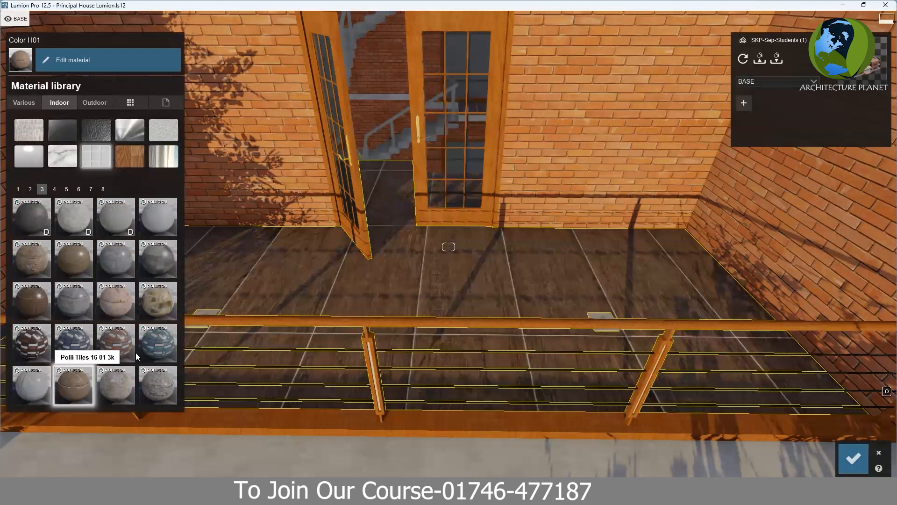
pyautogui.scroll(-1, 136, 353)
pyautogui.scroll(-1, 424, 333)
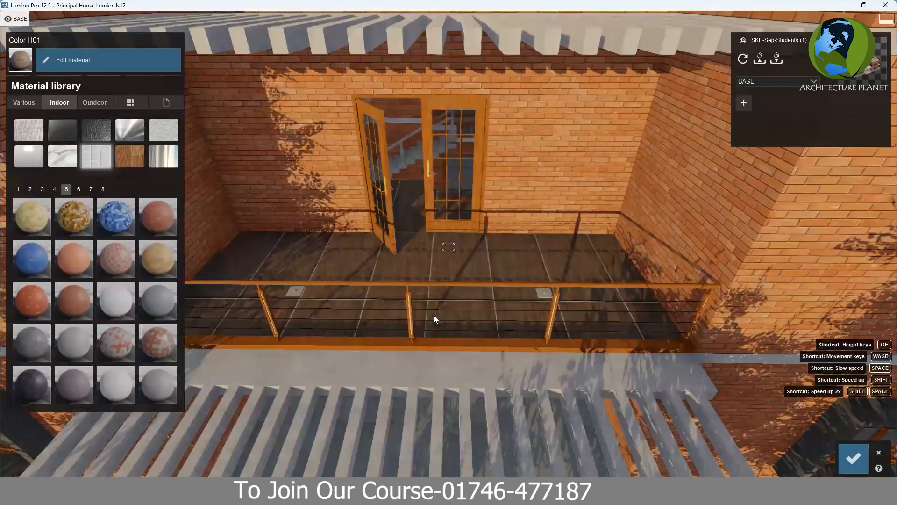
pyautogui.scroll(-3, 434, 315)
pyautogui.scroll(-4, 435, 299)
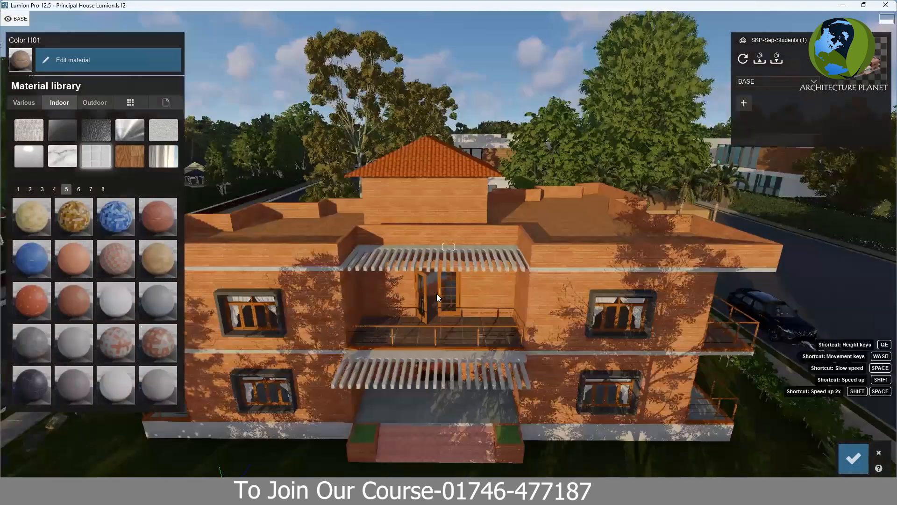
pyautogui.scroll(3, 437, 294)
pyautogui.moveTo(436, 294)
pyautogui.mouseDown(button='right')
pyautogui.moveTo(437, 356)
pyautogui.moveTo(439, 287)
pyautogui.mouseUp(button='right')
pyautogui.scroll(2, 438, 287)
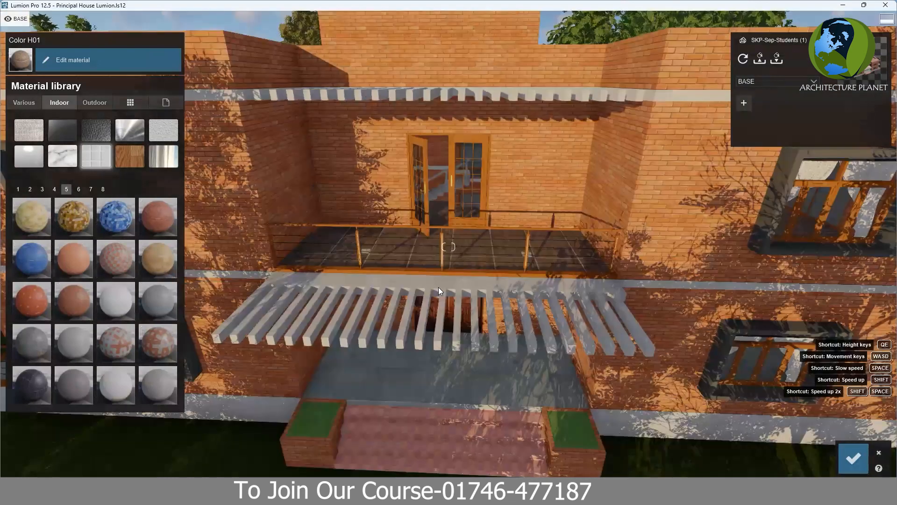
pyautogui.scroll(2, 205, 318)
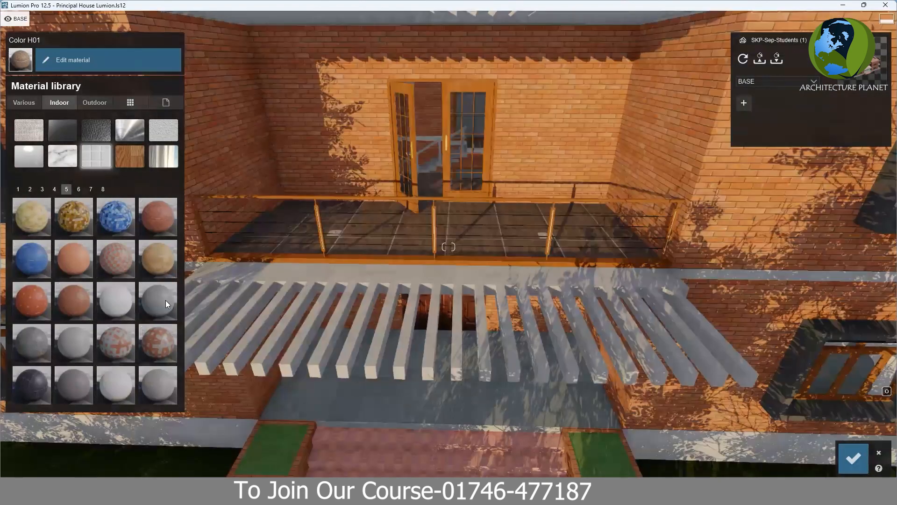
# Step: Try plain grey tiles from page 5 on the balcony floor and inspect the surface up close
pyautogui.click(157, 301)
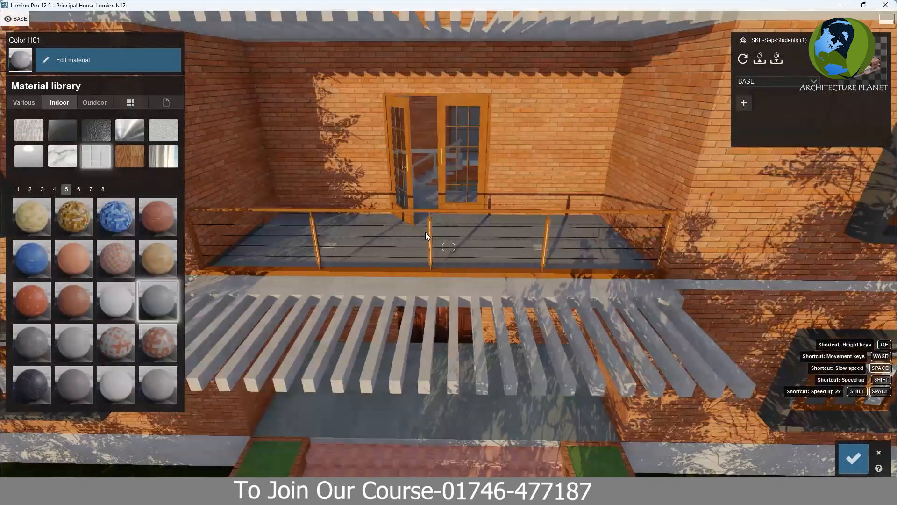
pyautogui.moveTo(426, 232); pyautogui.dragTo(426, 173, button='right')
pyautogui.scroll(2, 427, 234)
pyautogui.scroll(2, 426, 233)
pyautogui.moveTo(426, 234); pyautogui.dragTo(444, 250, button='right')
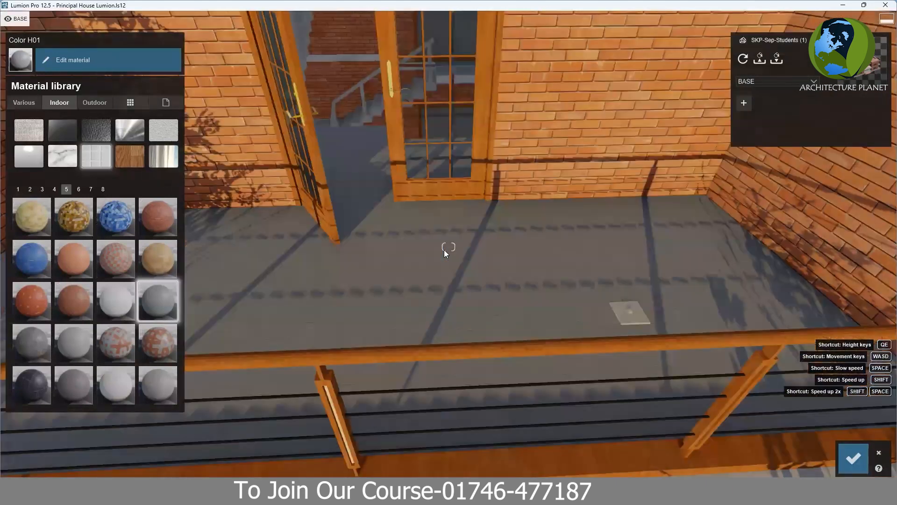
pyautogui.scroll(-1, 444, 250)
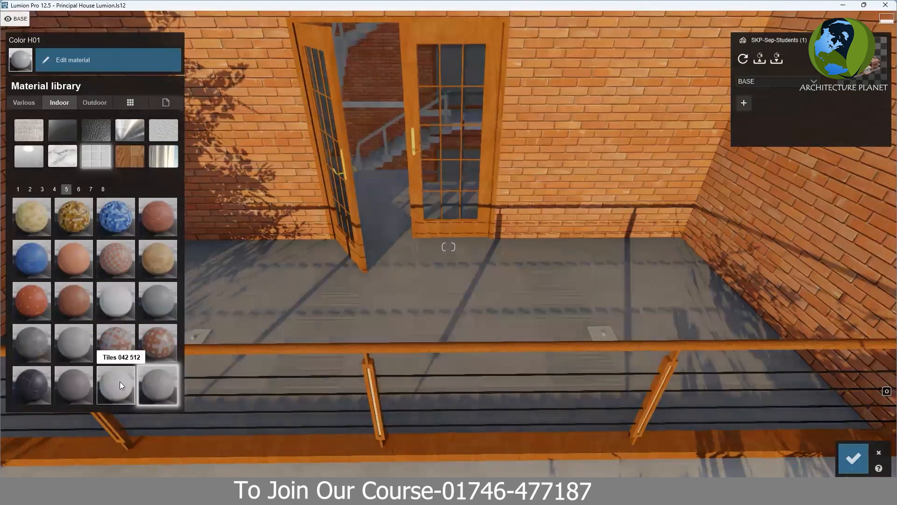
# Step: Apply Tiles 042 512 to the balcony floor and check it from farther away
pyautogui.click(120, 382)
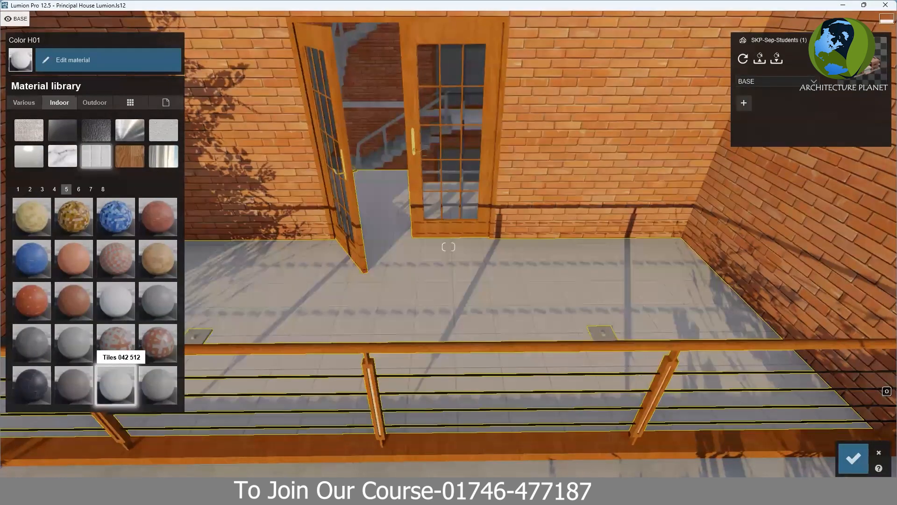
pyautogui.scroll(-3, 399, 326)
pyautogui.moveTo(399, 326); pyautogui.dragTo(387, 311, button='right')
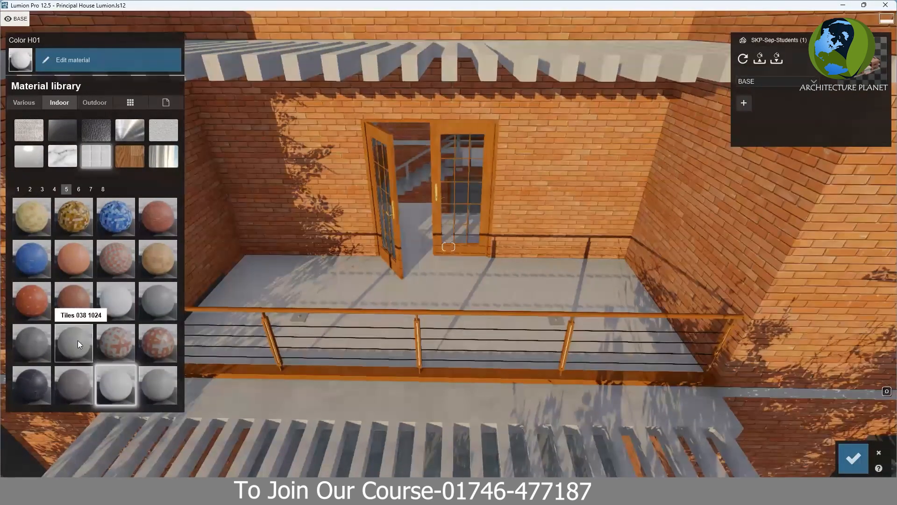
# Step: Try Tiles 038 1024, Tiles 035 512 and the neighbouring dark grey tile on the balcony floor
pyautogui.click(78, 339)
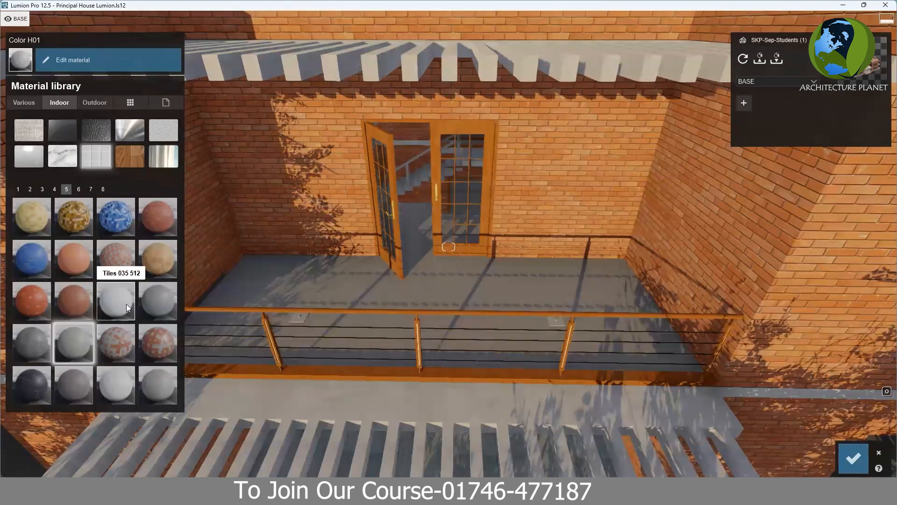
pyautogui.click(127, 312)
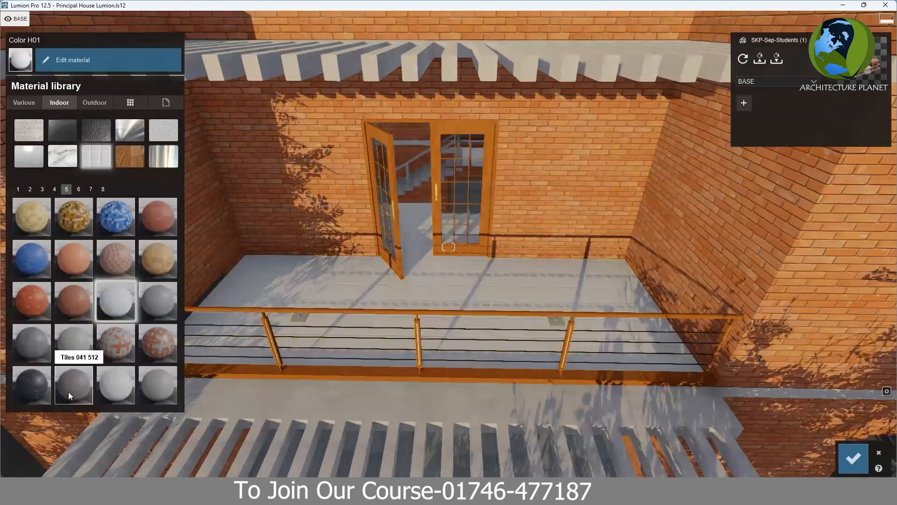
pyautogui.click(36, 345)
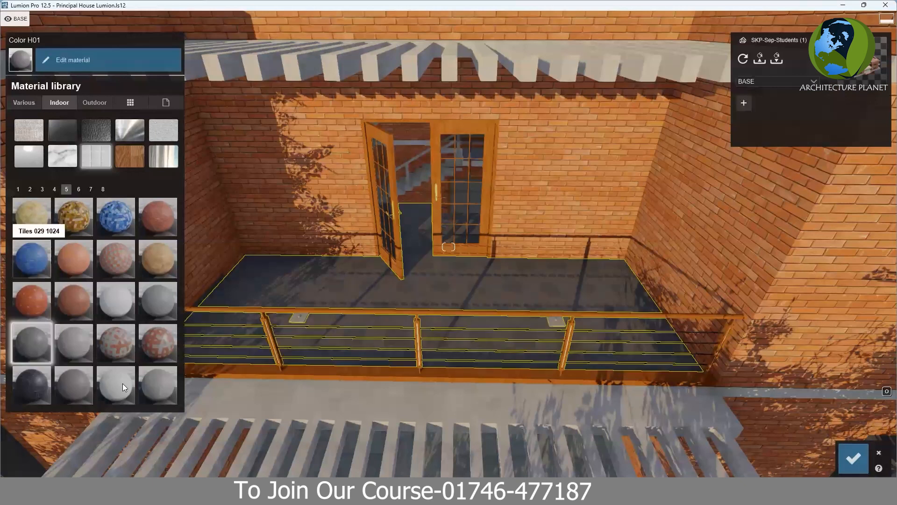
# Step: Try Tiles 060 512 and the speckled grey tile from page 6 on the balcony floor
pyautogui.click(79, 188)
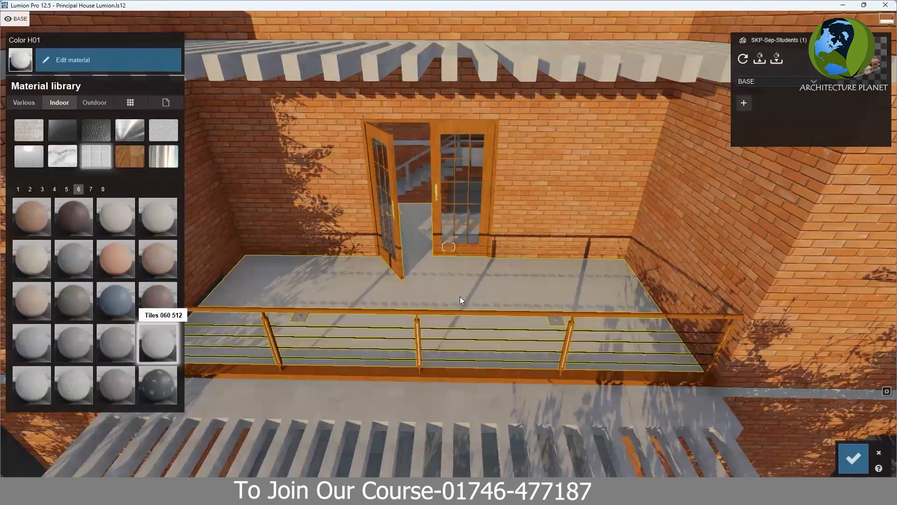
pyautogui.press('w')
pyautogui.press('w')
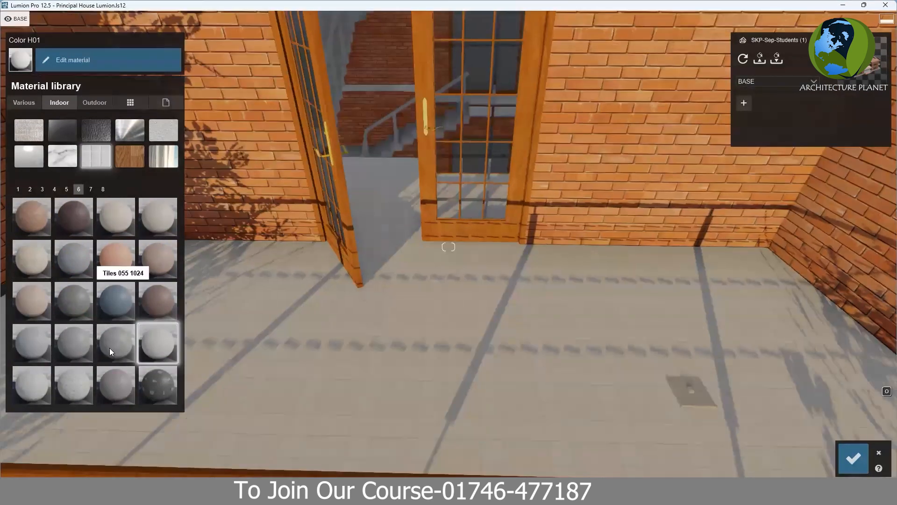
pyautogui.click(45, 388)
pyautogui.press('s')
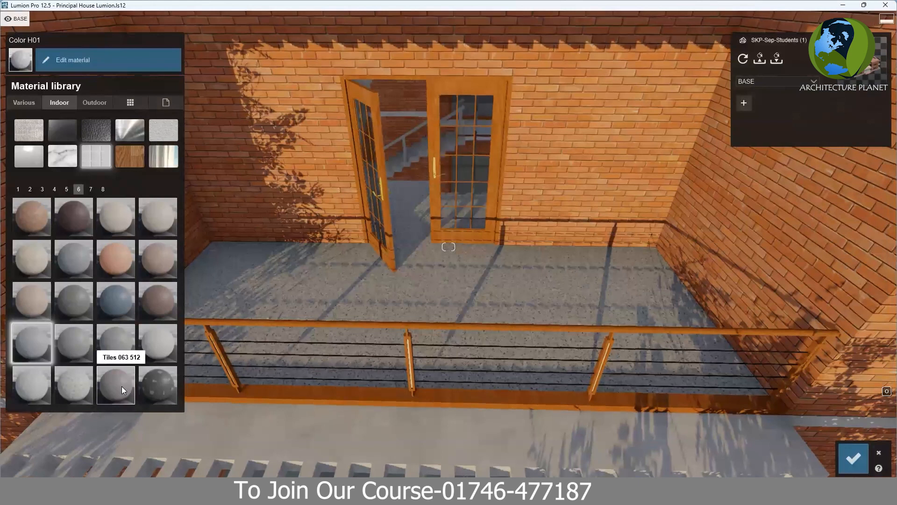
# Step: Try Tiles 063 512 and the dark Tiles 064 A 512 from page 6 on the balcony floor
pyautogui.click(122, 386)
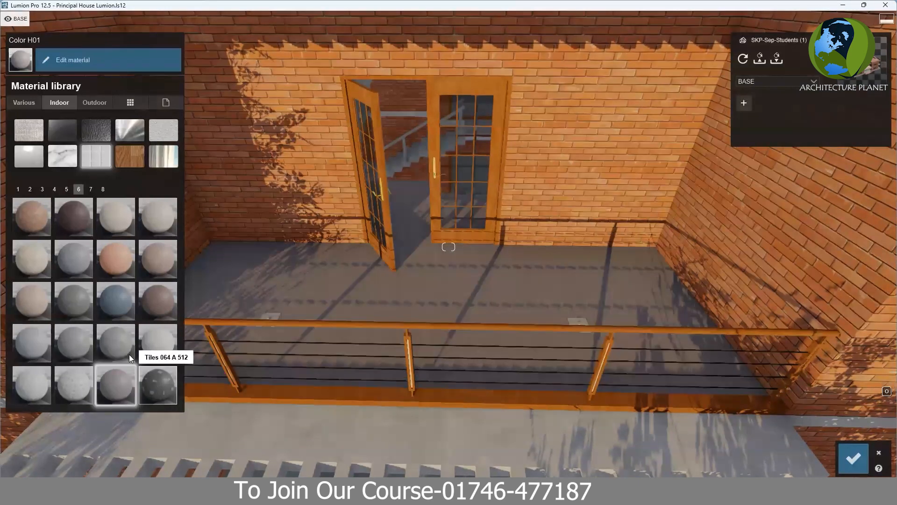
pyautogui.scroll(-2, 129, 355)
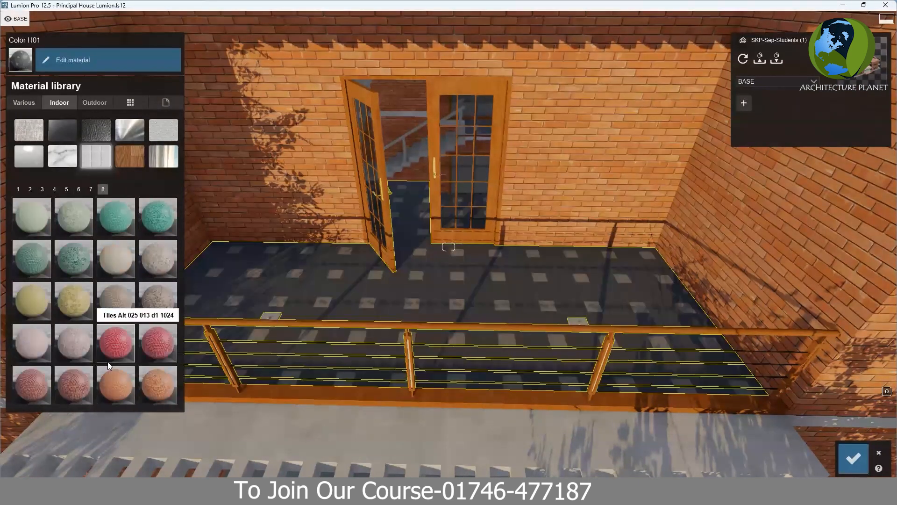
pyautogui.scroll(1, 107, 362)
# Step: Apply Tiles 068 512 from page 7 to the balcony floor and inspect it up close and from a distance
pyautogui.click(48, 267)
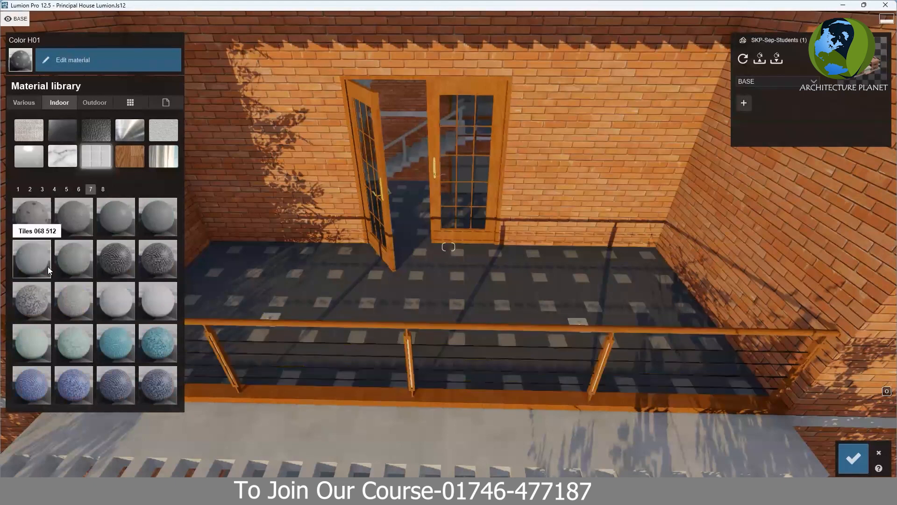
pyautogui.click(81, 255)
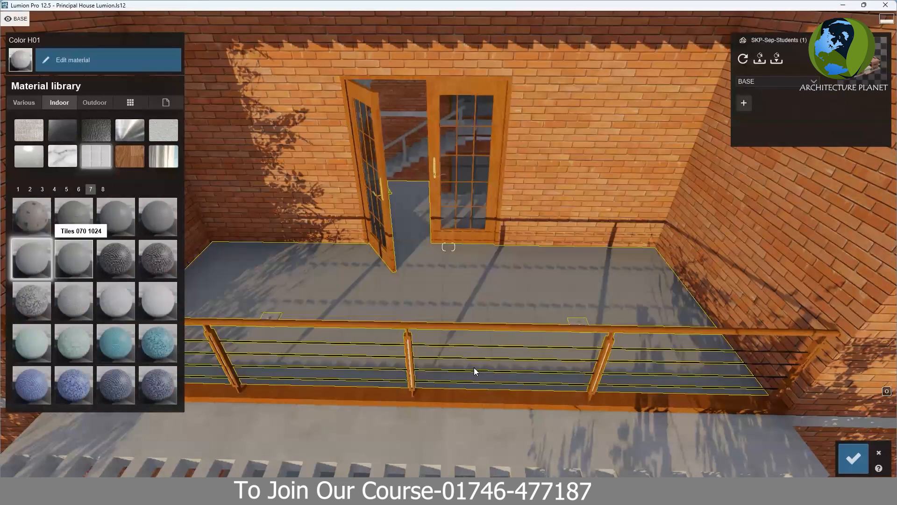
pyautogui.scroll(-2, 474, 367)
pyautogui.scroll(-3, 456, 337)
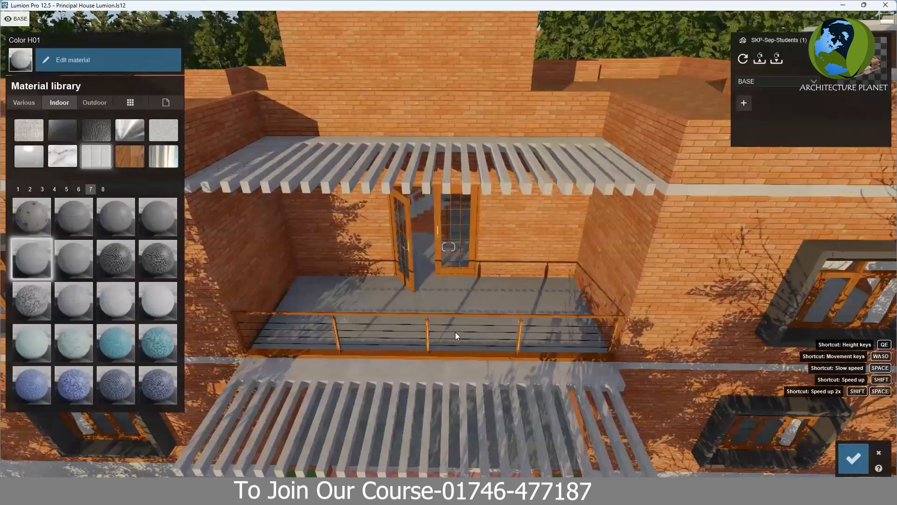
pyautogui.scroll(5, 455, 336)
pyautogui.scroll(-2, 456, 325)
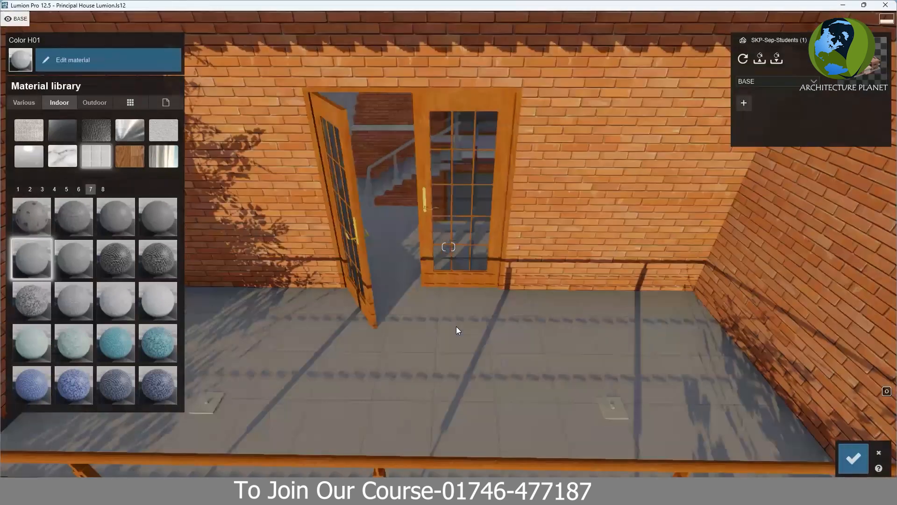
pyautogui.scroll(-2, 453, 324)
pyautogui.scroll(-3, 451, 324)
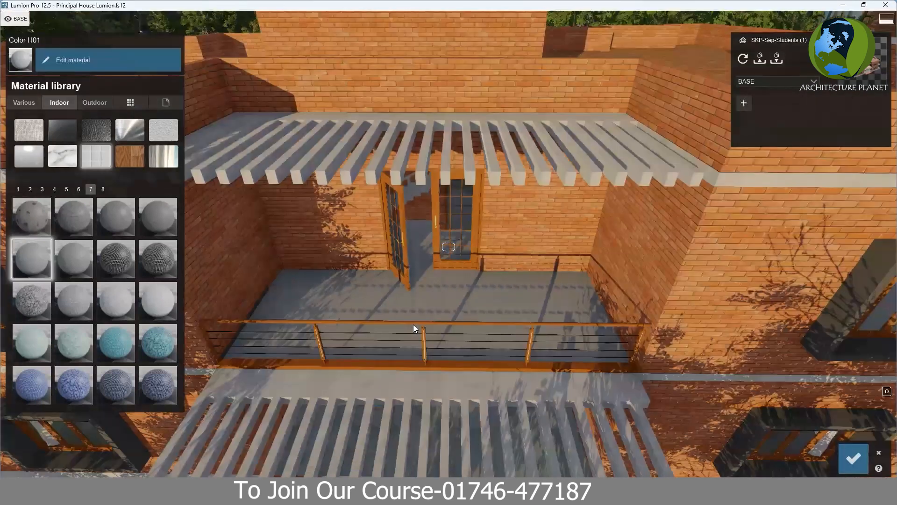
pyautogui.scroll(-5, 410, 320)
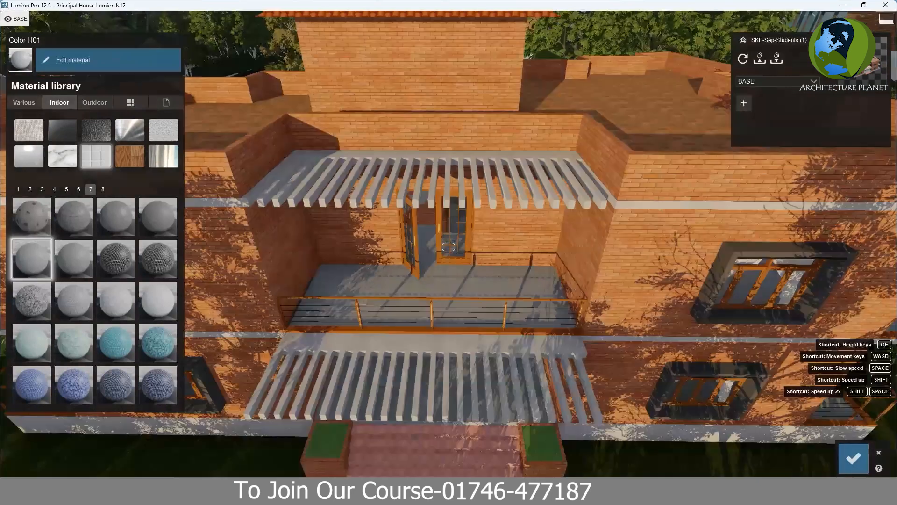
pyautogui.scroll(5, 416, 317)
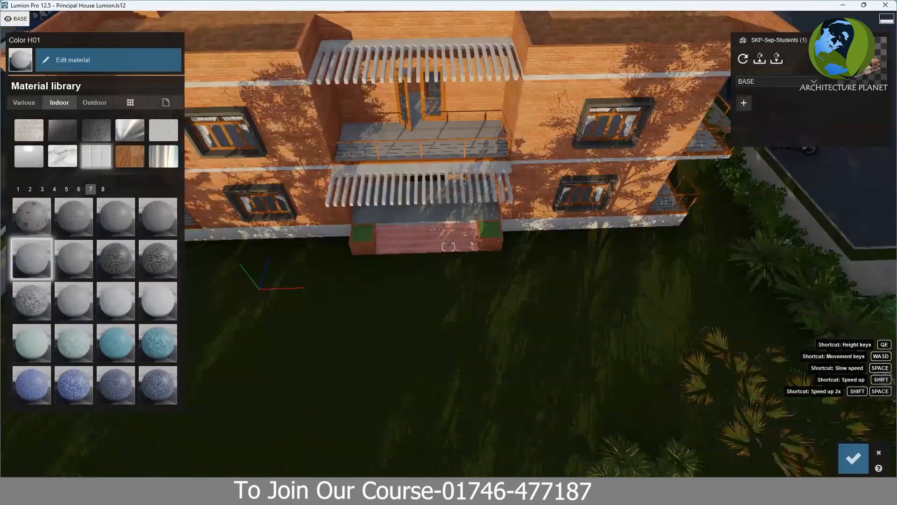
pyautogui.moveTo(419, 309); pyautogui.dragTo(440, 187, button='right')
pyautogui.scroll(-4, 448, 247)
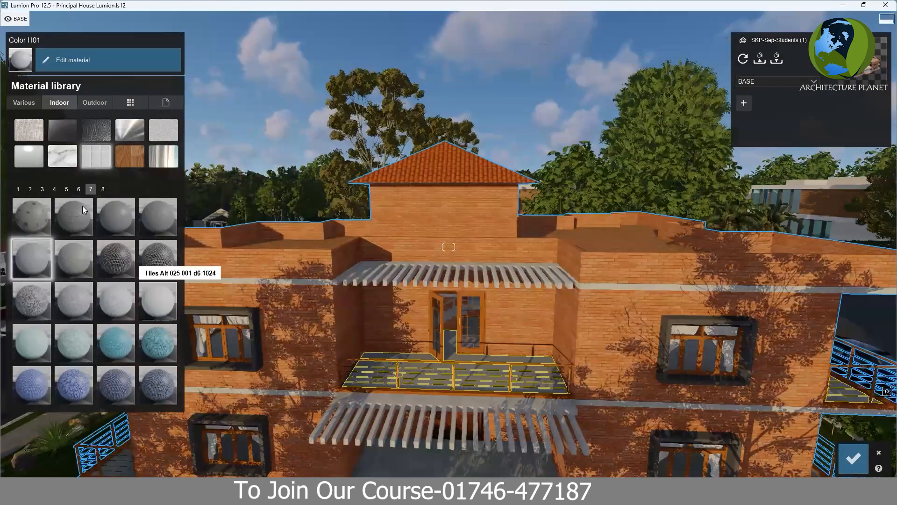
# Step: Edit the balcony floor material: reduce its relief, set reflectivity to 0.2 and lower the gloss
pyautogui.click(73, 60)
pyautogui.moveTo(52, 94); pyautogui.dragTo(57, 80)
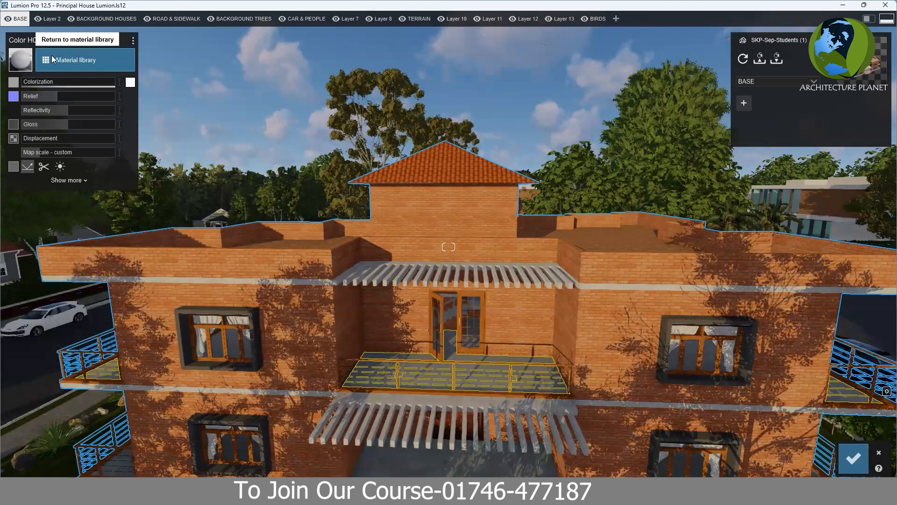
pyautogui.click(36, 97)
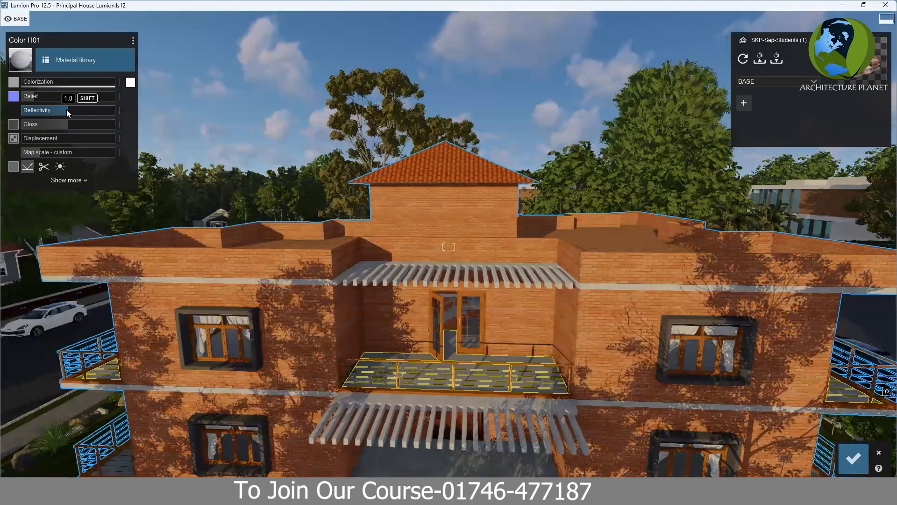
pyautogui.click(35, 110)
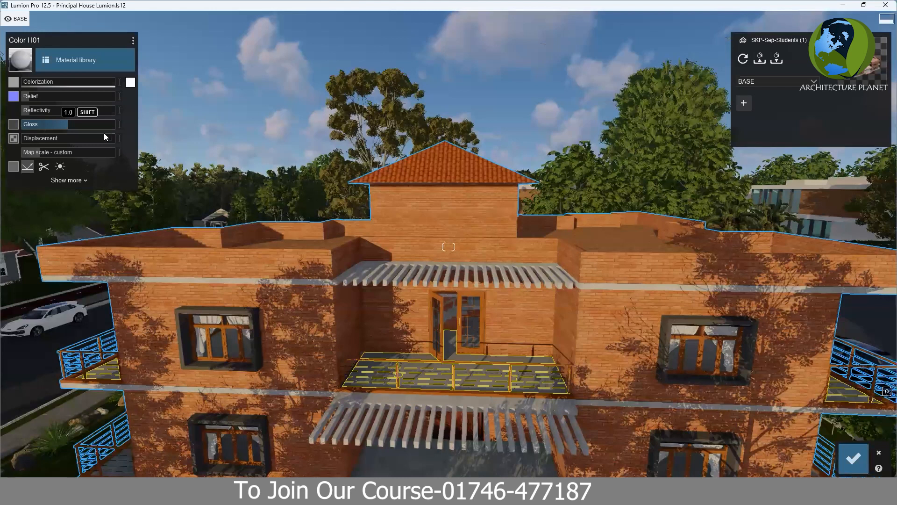
pyautogui.click(36, 124)
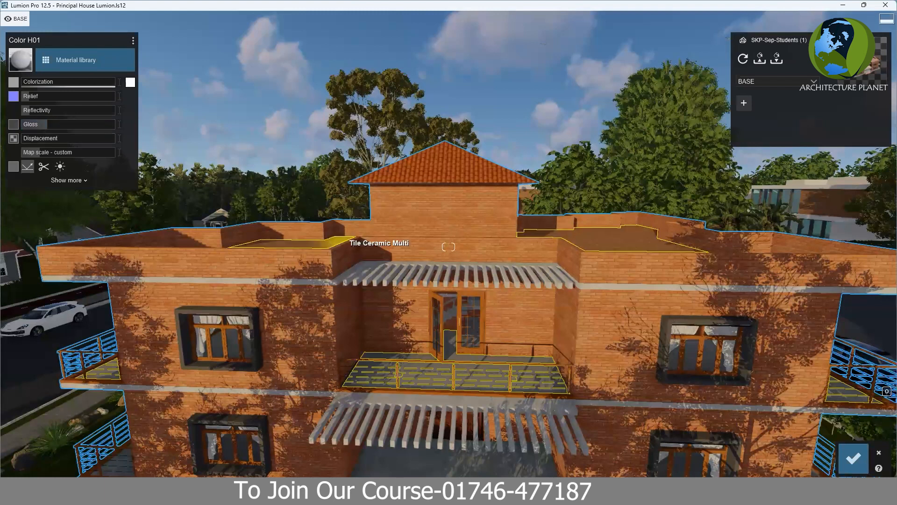
# Step: Check the adjusted balcony floor tiles up close and from a distance, and save the material changes
pyautogui.moveTo(345, 243); pyautogui.dragTo(404, 261, button='right')
pyautogui.scroll(3, 404, 262)
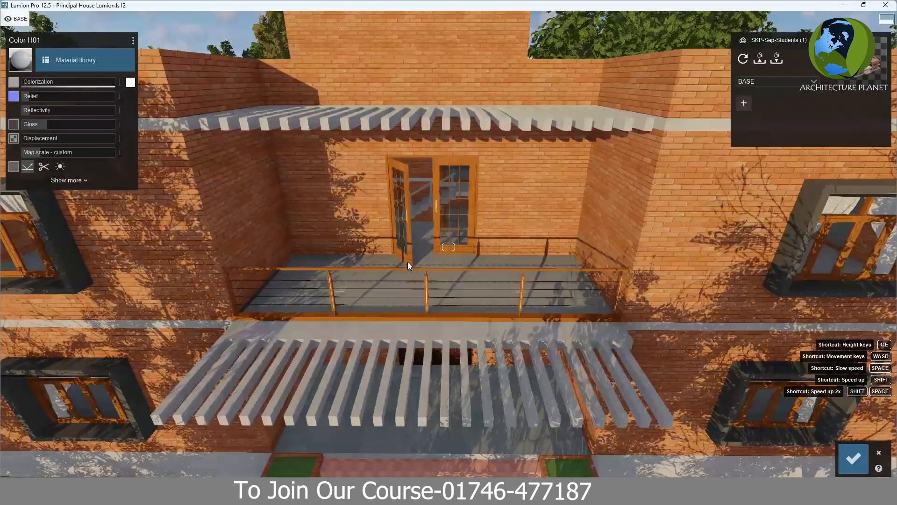
pyautogui.scroll(3, 407, 243)
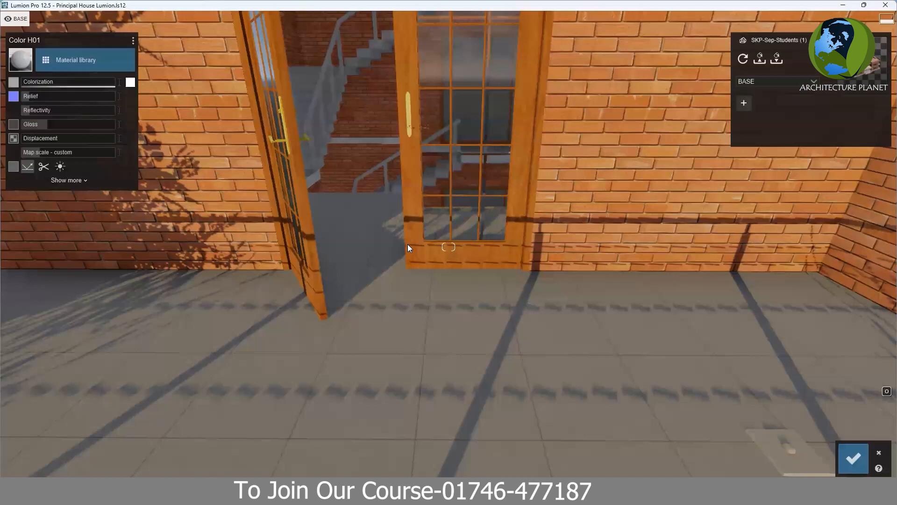
pyautogui.moveTo(410, 230); pyautogui.dragTo(410, 227, button='right')
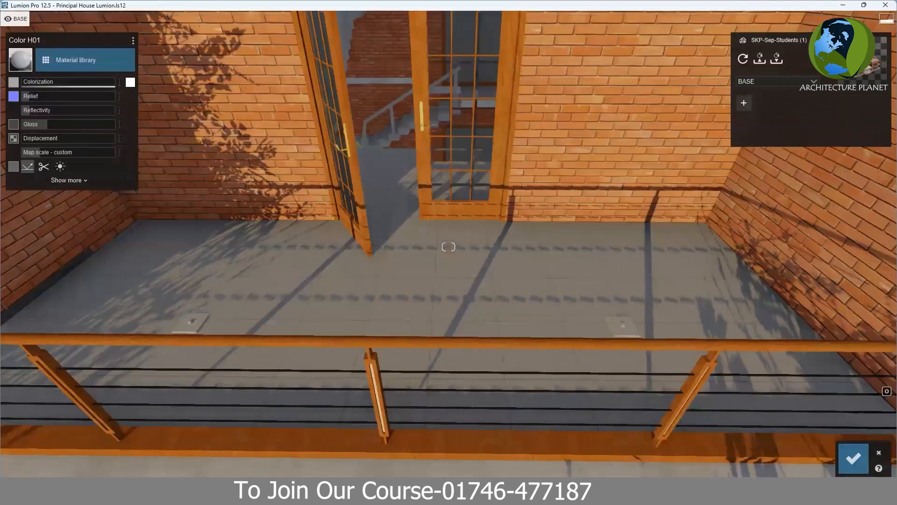
pyautogui.scroll(-3, 412, 229)
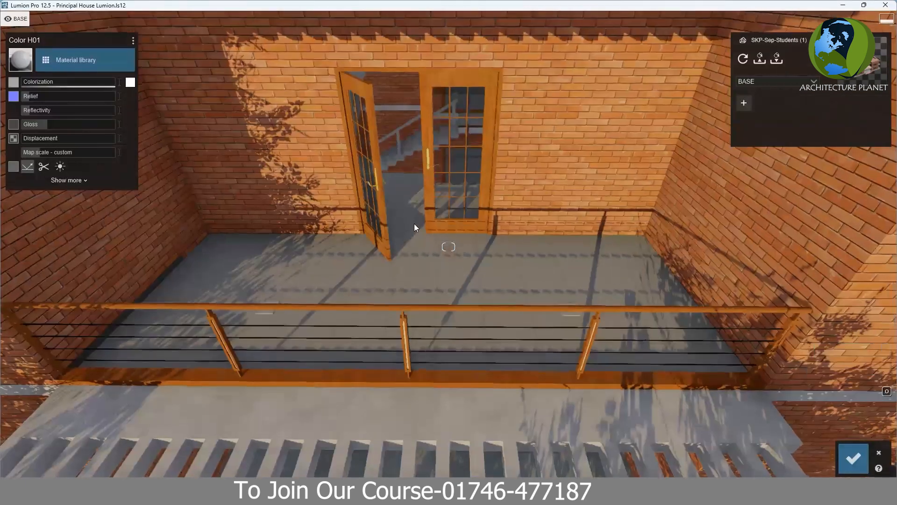
pyautogui.scroll(-3, 415, 223)
pyautogui.scroll(-3, 414, 223)
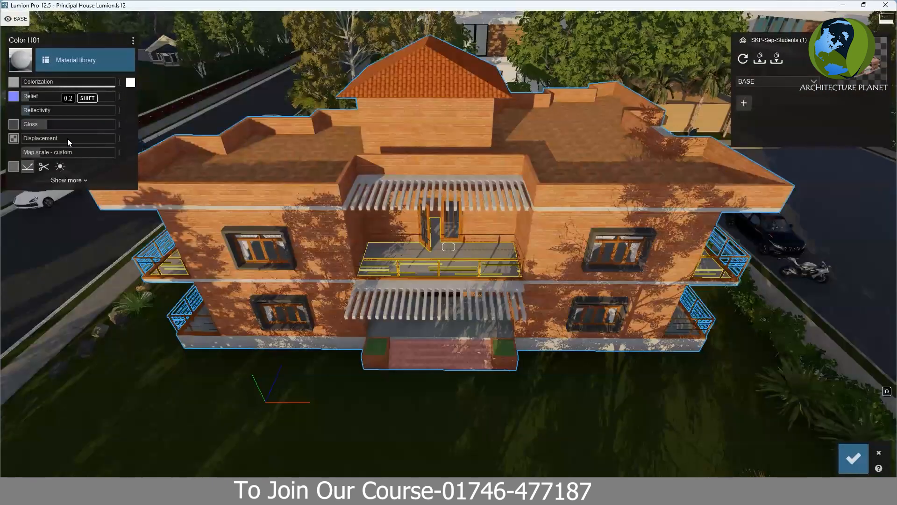
pyautogui.scroll(3, 430, 311)
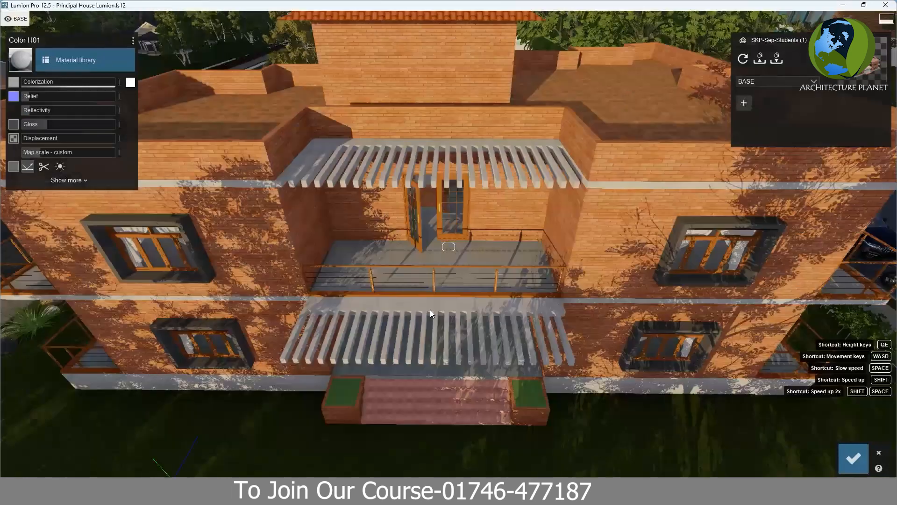
pyautogui.click(852, 458)
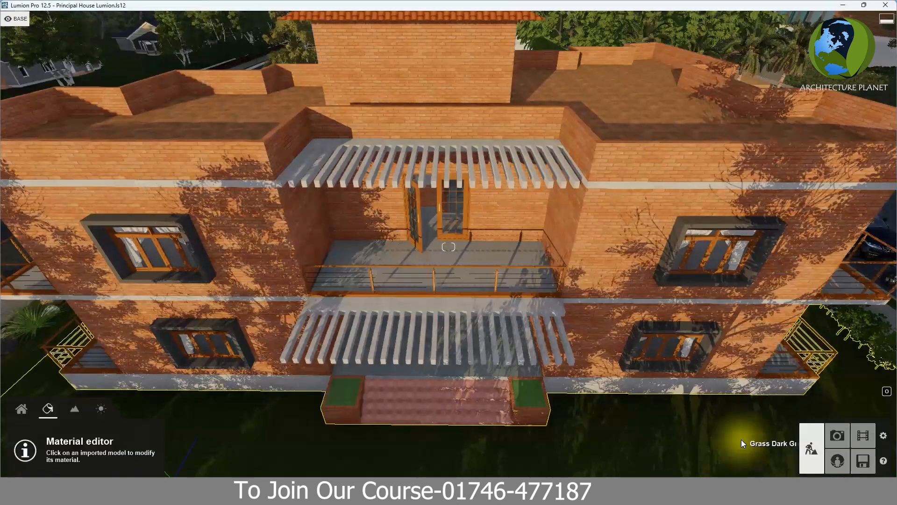
# Step: Select the pergola's Polished Concrete New material for editing and open the outdoor Concrete materials in the library
pyautogui.scroll(-2, 709, 415)
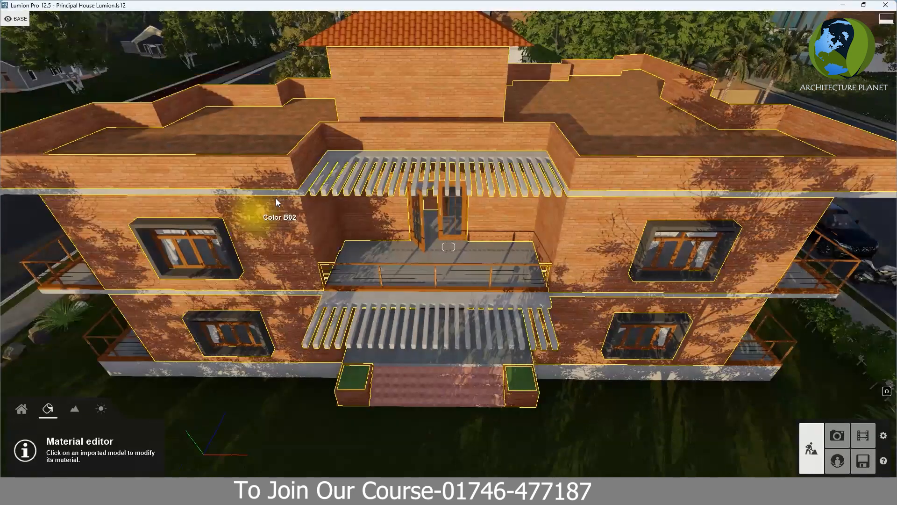
pyautogui.click(426, 301)
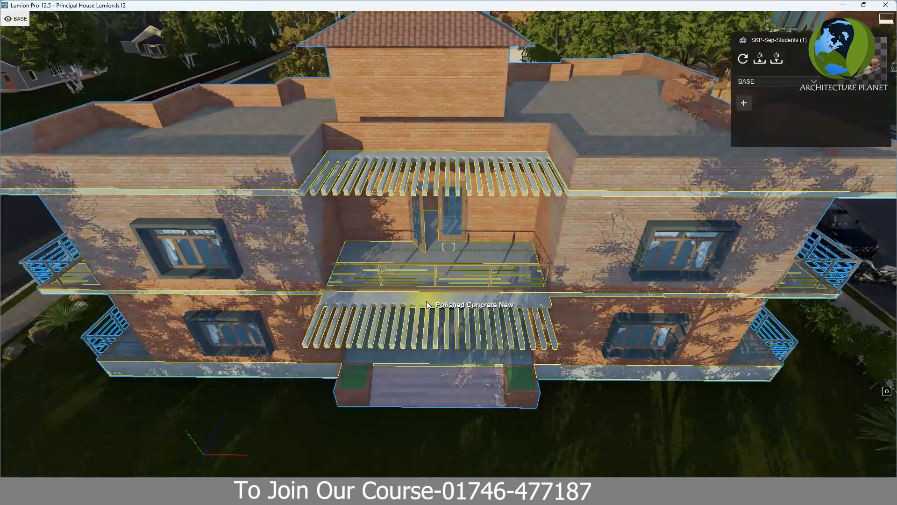
pyautogui.click(426, 301)
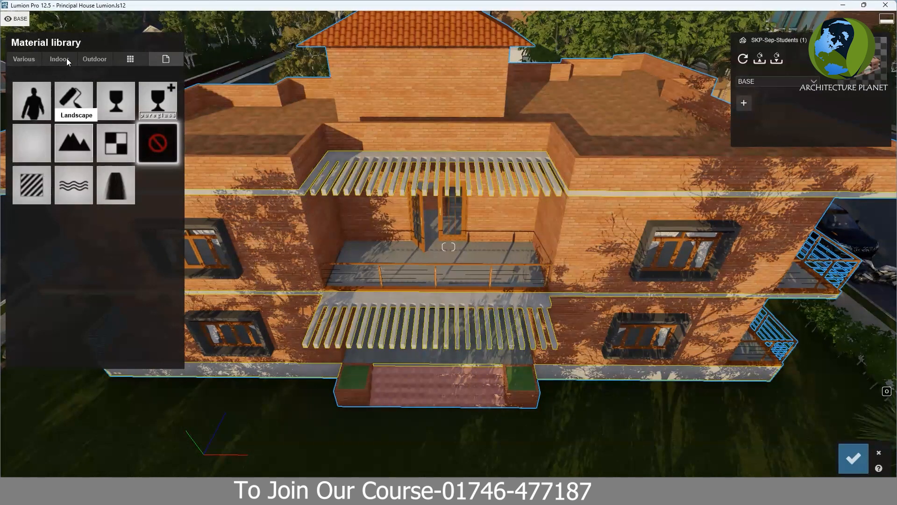
pyautogui.click(92, 57)
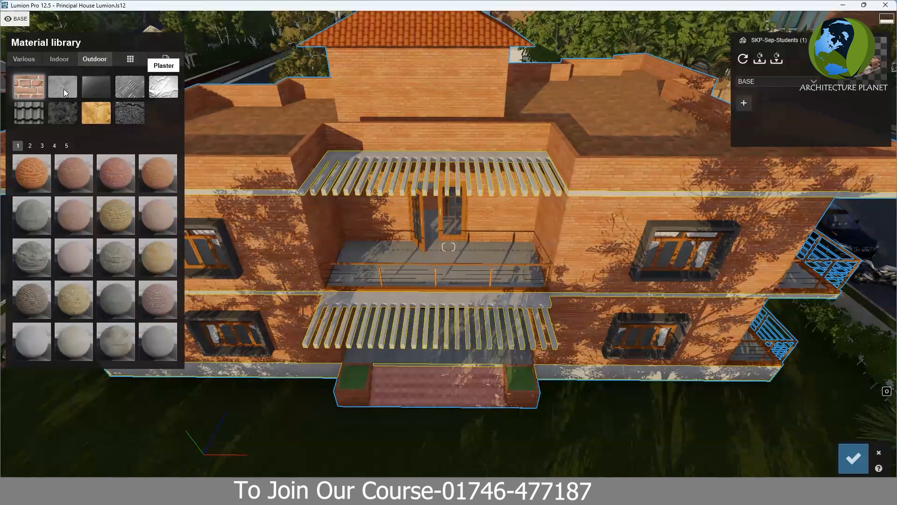
pyautogui.click(63, 88)
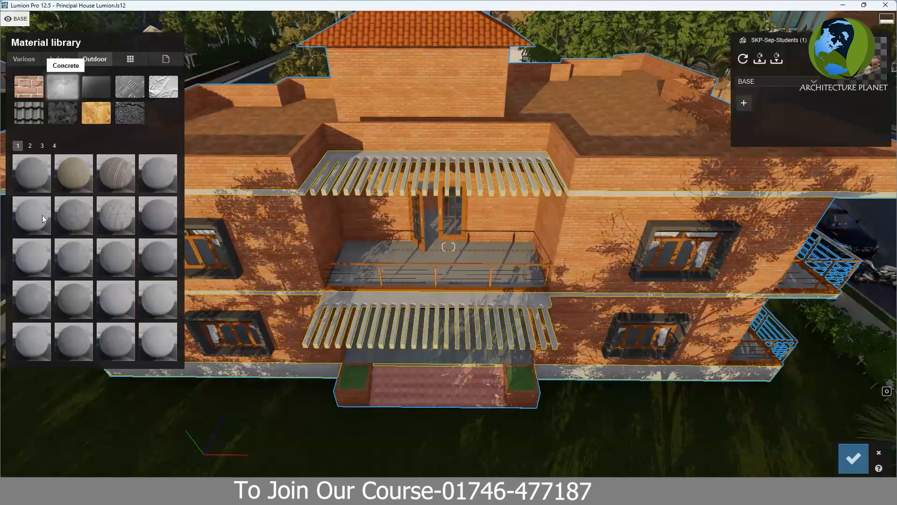
# Step: Try the first concrete of the second row on the pergola slats and inspect its texture up close
pyautogui.click(449, 312)
pyautogui.moveTo(449, 312); pyautogui.dragTo(442, 238, button='right')
pyautogui.scroll(2, 443, 243)
pyautogui.scroll(2, 442, 241)
pyautogui.scroll(2, 442, 238)
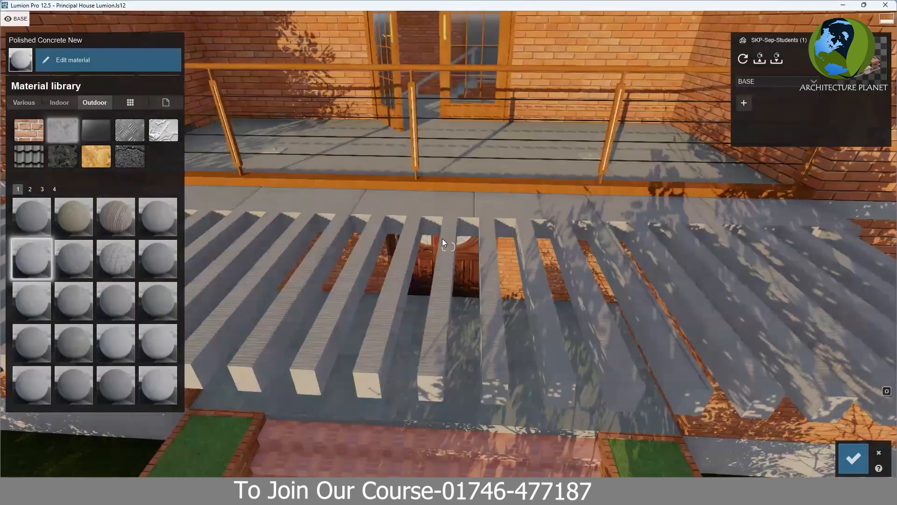
pyautogui.click(41, 262)
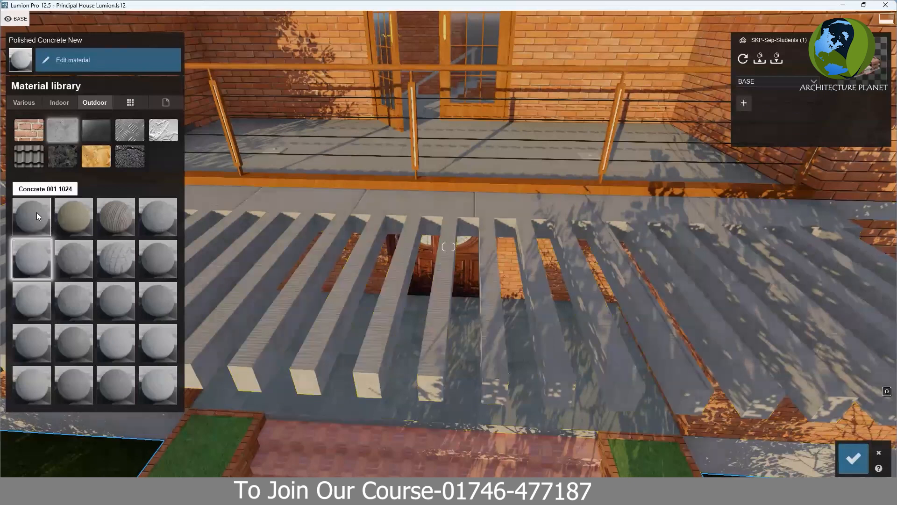
# Step: Compare Concrete 001 1024, Concrete 017 1024, Concrete 021 1024 and neighbouring concretes on the pergola slats
pyautogui.click(159, 215)
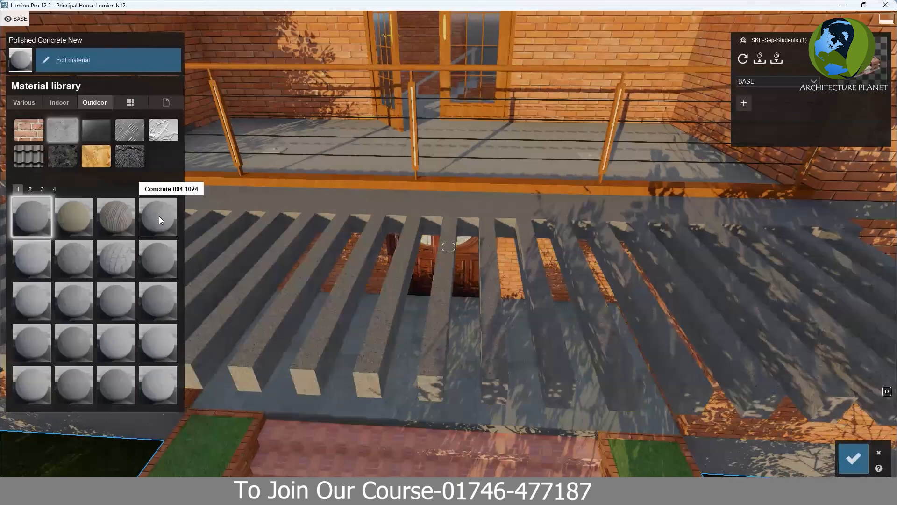
pyautogui.click(155, 265)
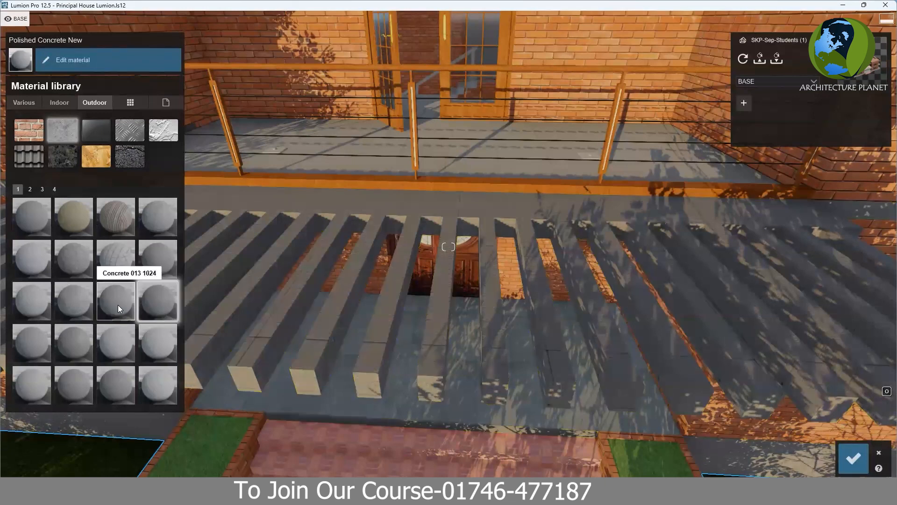
pyautogui.click(163, 348)
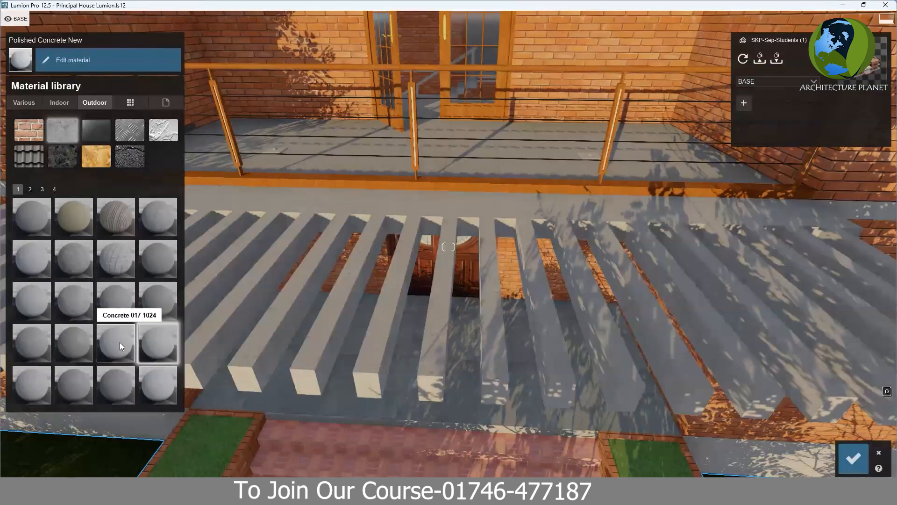
pyautogui.click(120, 343)
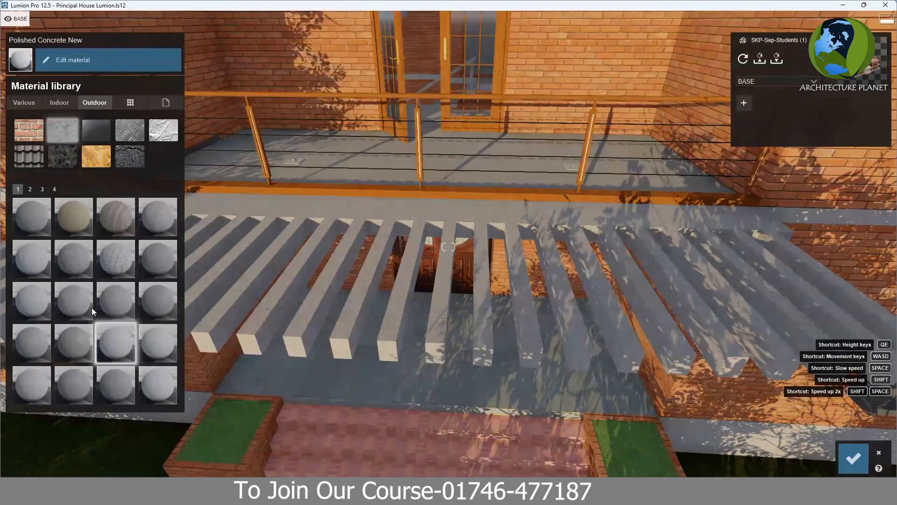
pyautogui.click(160, 389)
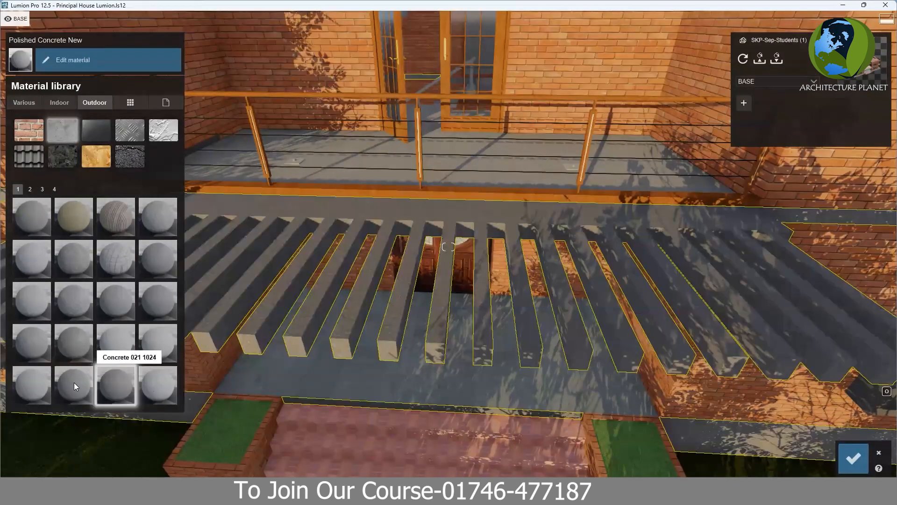
# Step: Apply the light pitted concrete that starts page 1's last row to the pergola slats and inspect it up close
pyautogui.click(39, 380)
pyautogui.moveTo(490, 432); pyautogui.dragTo(489, 393, button='right')
pyautogui.press('s')
pyautogui.press('s')
pyautogui.moveTo(425, 348); pyautogui.dragTo(425, 329, button='right')
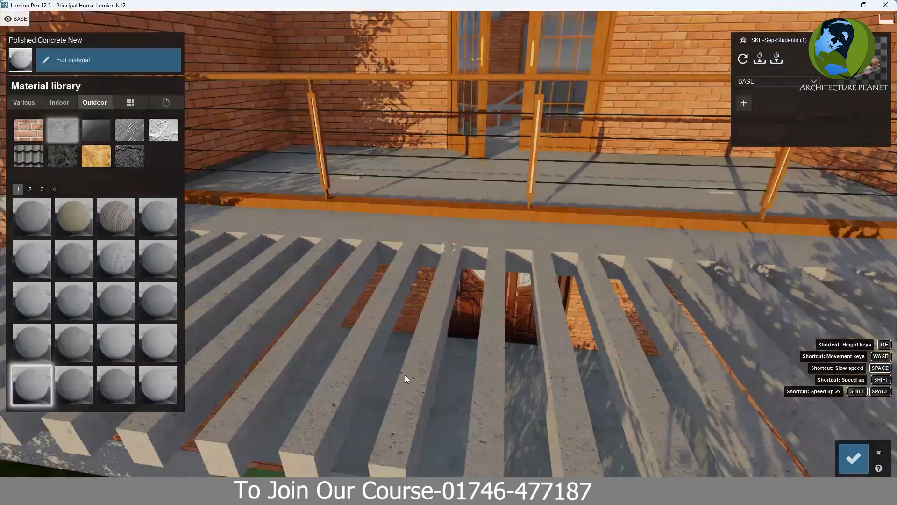
pyautogui.moveTo(314, 289); pyautogui.dragTo(314, 354, button='right')
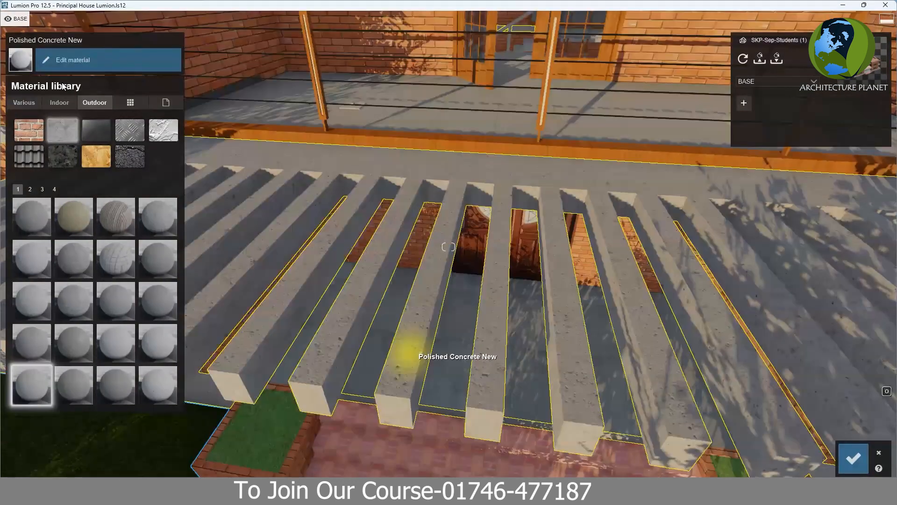
# Step: Lower the relief of the pergola's Polished Concrete New material and adjust its map scale for the slats
pyautogui.click(416, 345)
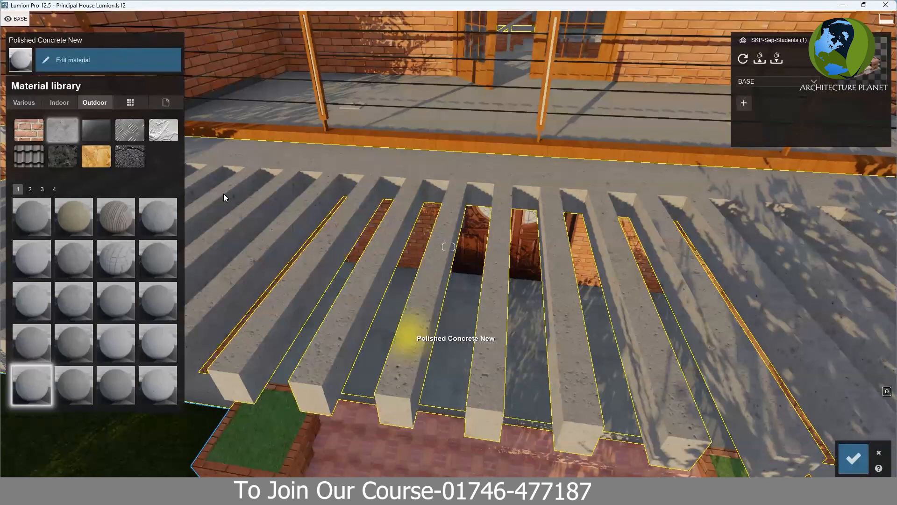
pyautogui.click(92, 63)
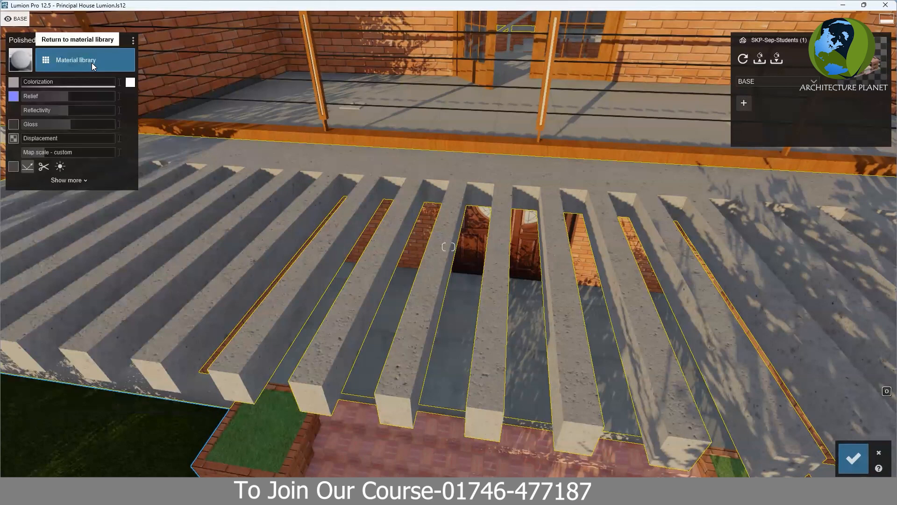
pyautogui.click(38, 98)
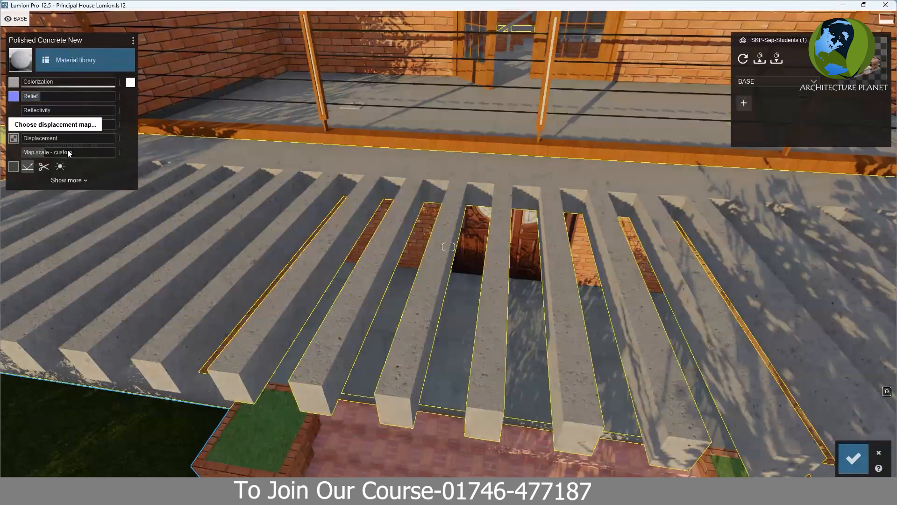
pyautogui.click(42, 152)
pyautogui.click(420, 345)
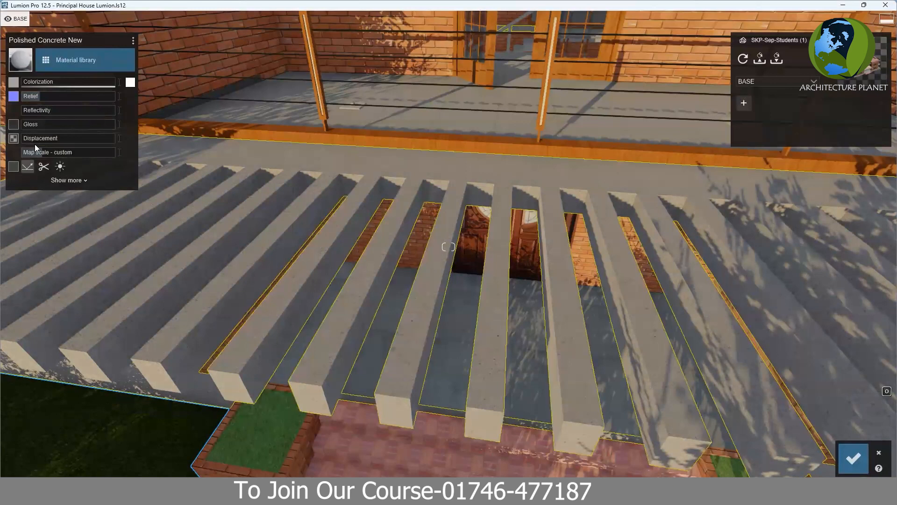
# Step: Inspect the pergola slats, fine-tune the concrete's map scale to about 1.1, and close the material settings
pyautogui.moveTo(399, 318); pyautogui.dragTo(422, 349, button='right')
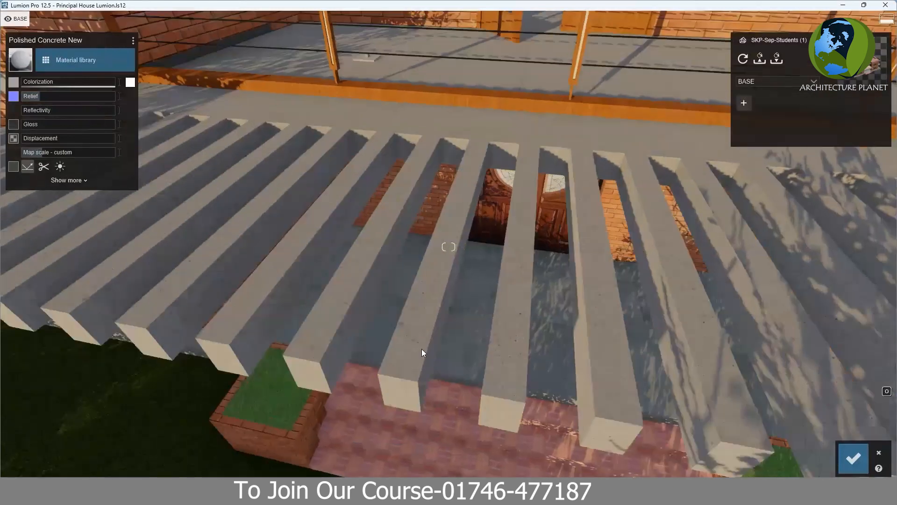
pyautogui.click(421, 348)
pyautogui.click(440, 247)
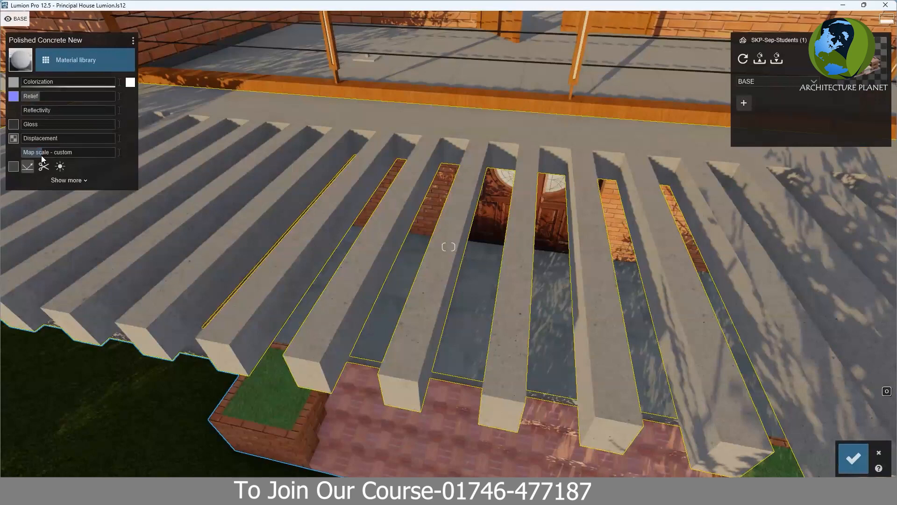
pyautogui.click(420, 327)
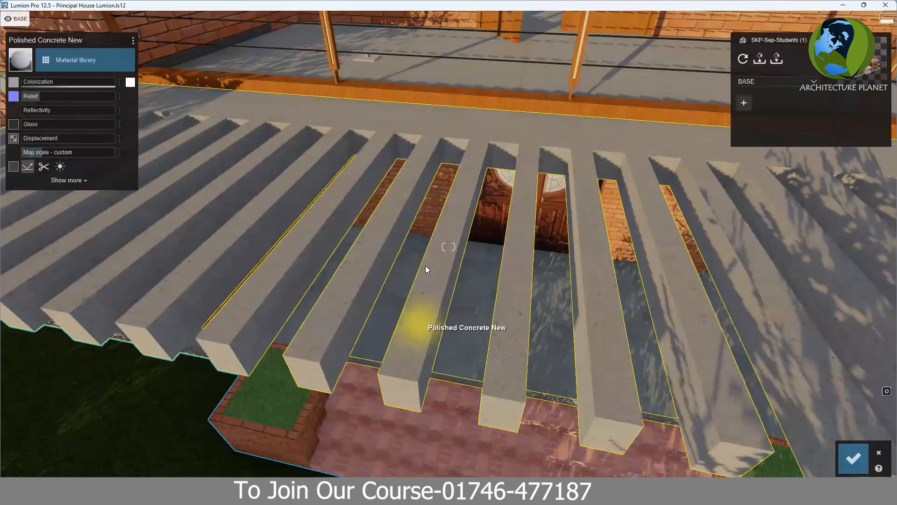
pyautogui.click(423, 336)
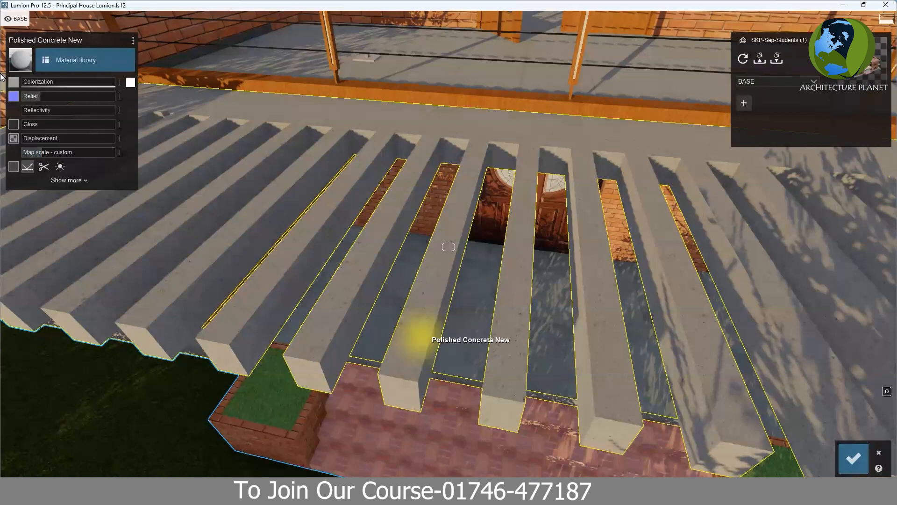
pyautogui.keyDown('shift'); pyautogui.click(46, 150); pyautogui.keyUp('shift')
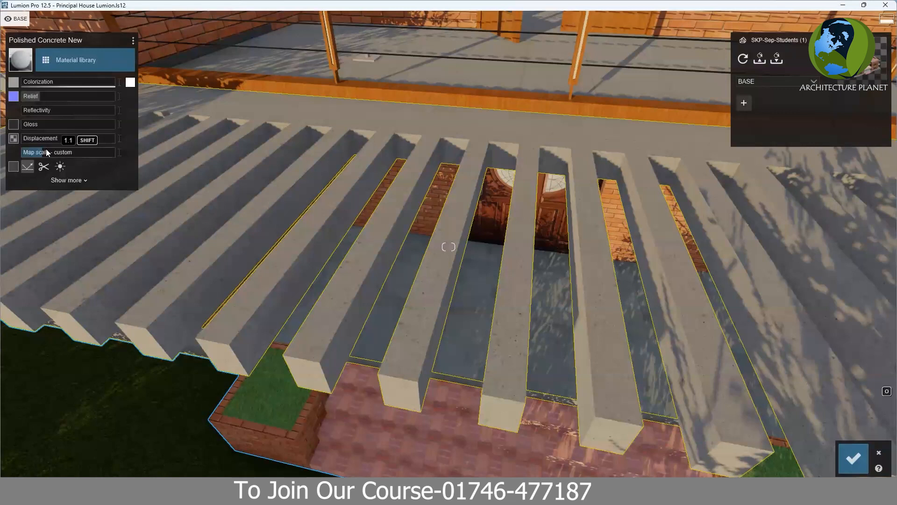
pyautogui.click(269, 382)
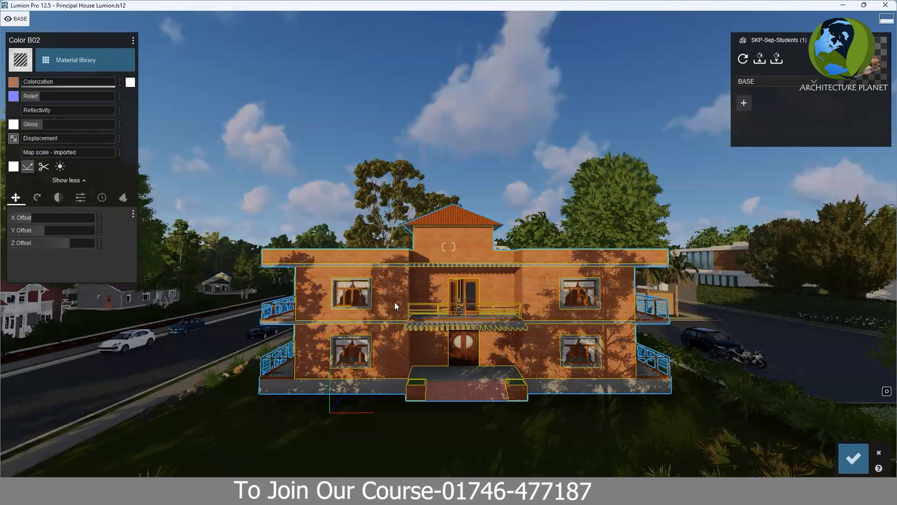
pyautogui.click(878, 452)
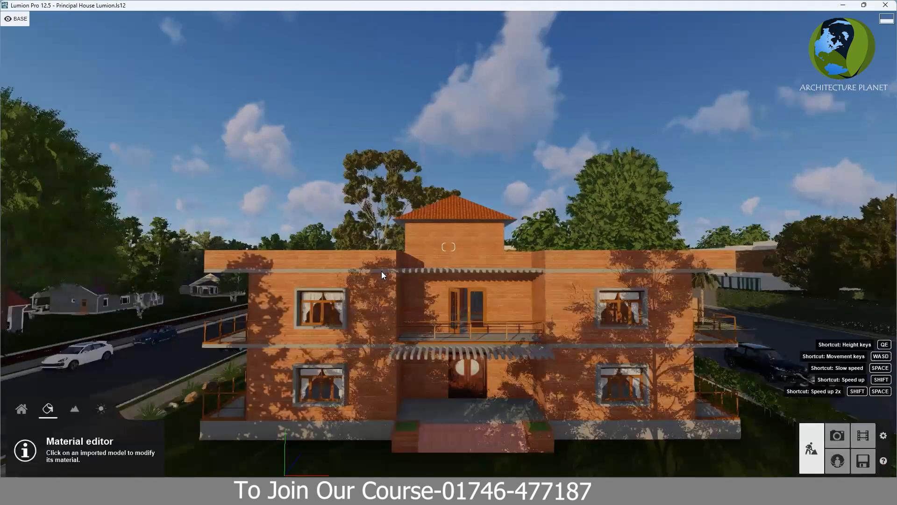
# Step: Survey the whole house, front lawn and street corner from farther back, switching to the content library for placing objects
pyautogui.moveTo(498, 335); pyautogui.dragTo(260, 134, button='middle')
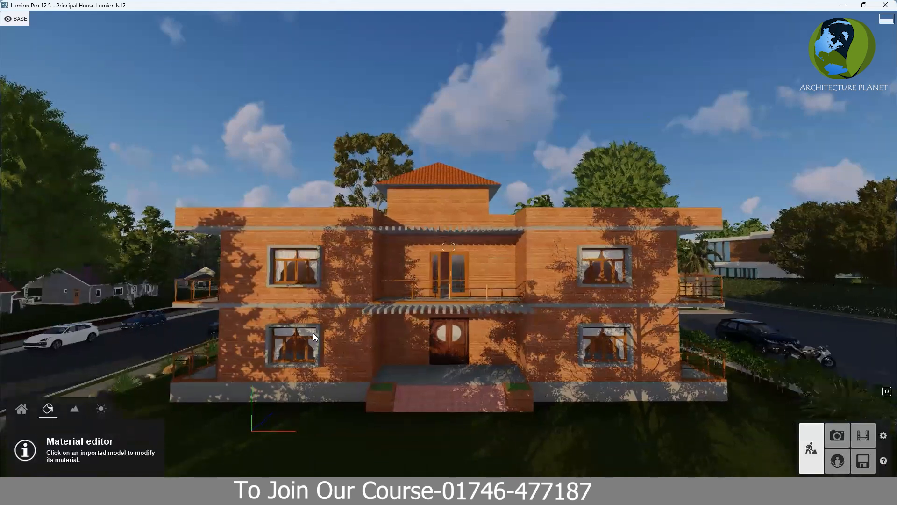
pyautogui.moveTo(247, 372); pyautogui.dragTo(354, 308, button='right')
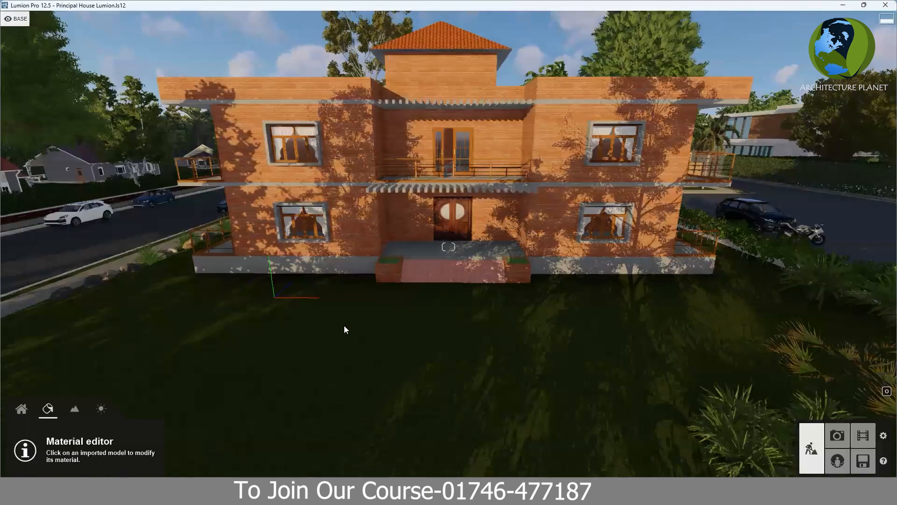
pyautogui.scroll(-5, 345, 330)
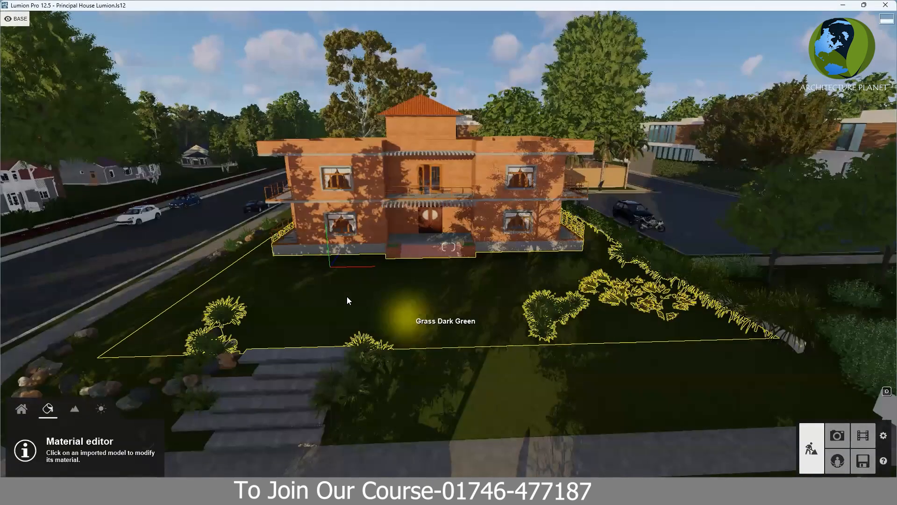
pyautogui.scroll(-3, 372, 339)
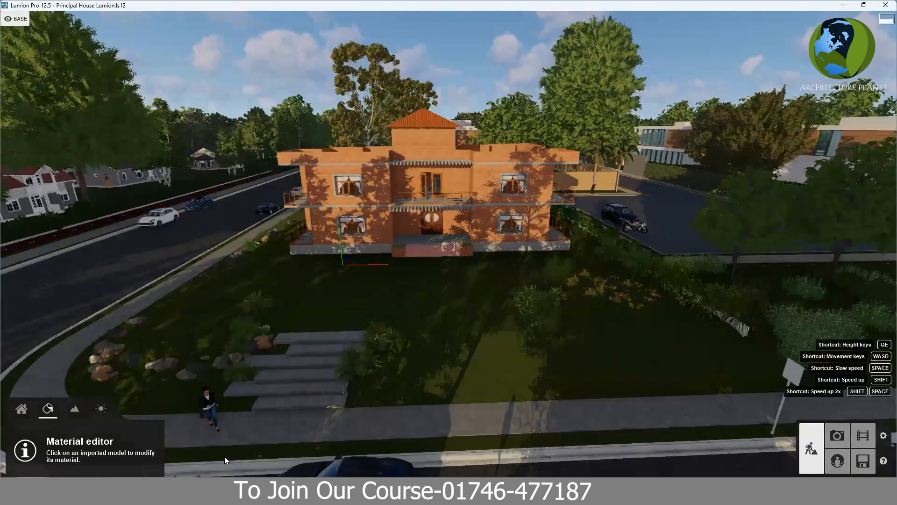
pyautogui.moveTo(311, 358); pyautogui.dragTo(284, 352, button='right')
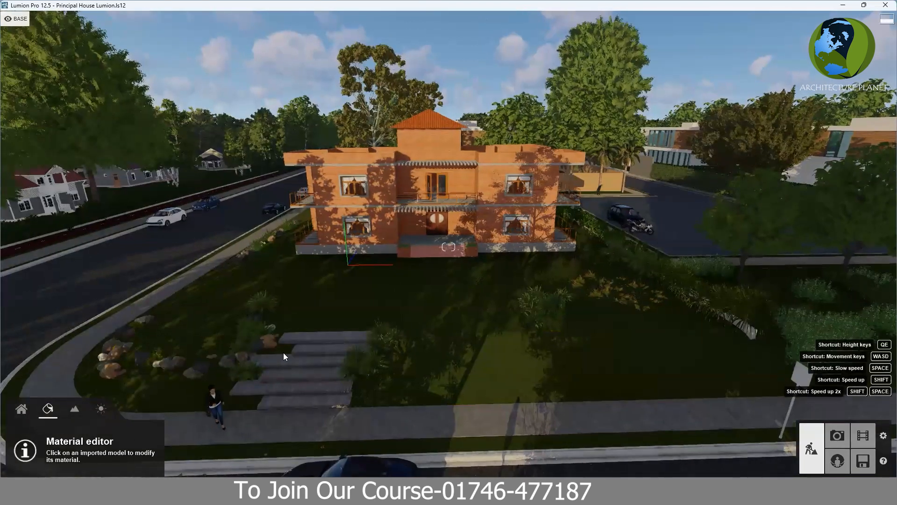
pyautogui.click(22, 410)
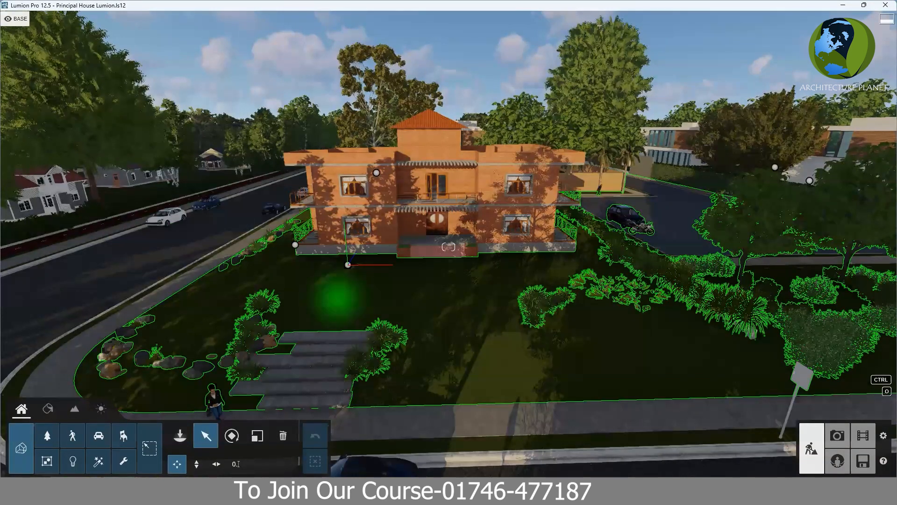
pyautogui.scroll(-3, 412, 283)
pyautogui.scroll(3, 404, 291)
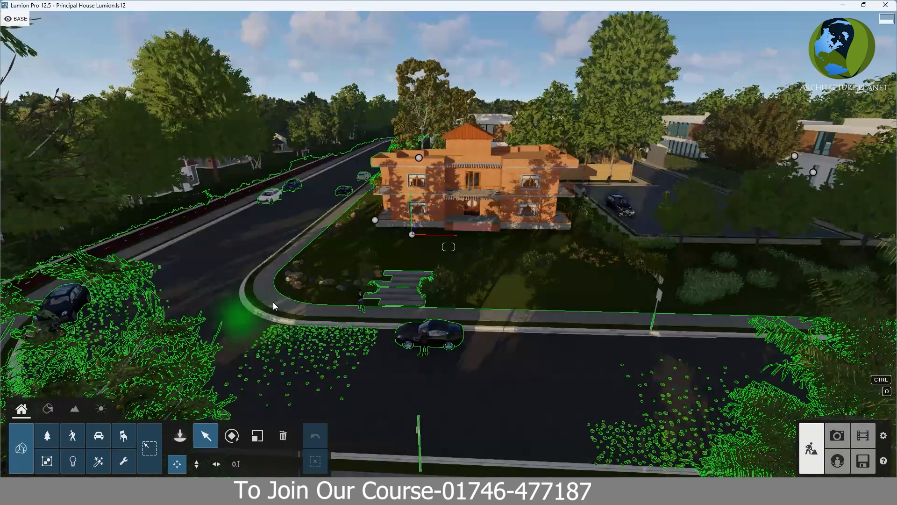
pyautogui.moveTo(309, 295); pyautogui.dragTo(367, 246, button='right')
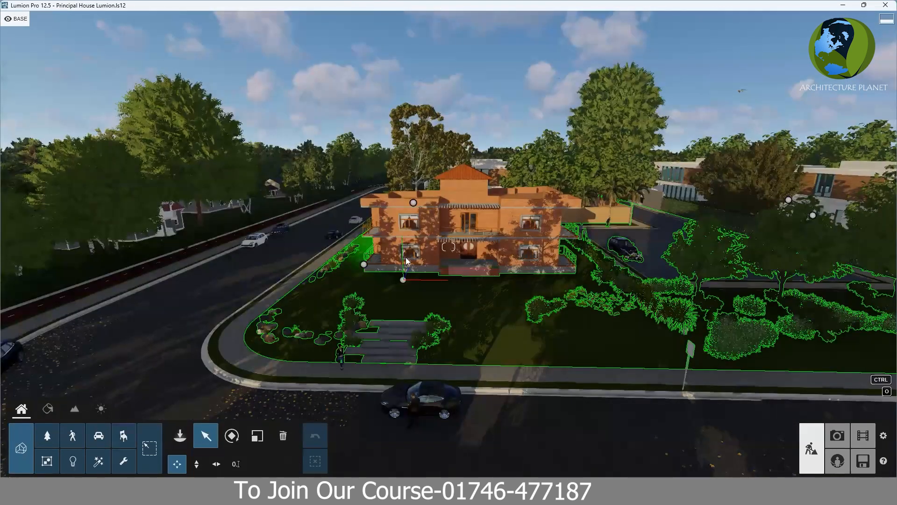
pyautogui.scroll(-2, 406, 262)
pyautogui.scroll(2, 198, 306)
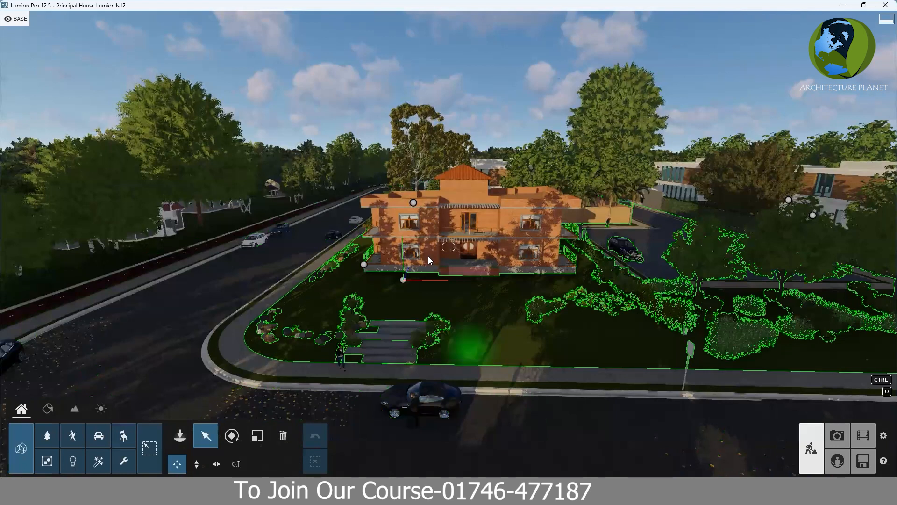
# Step: Examine the front entrance and pergola up close, and view the house and lawn from the street corner side
pyautogui.keyDown('ctrl'); pyautogui.rightClick(445, 252); pyautogui.keyUp('ctrl')
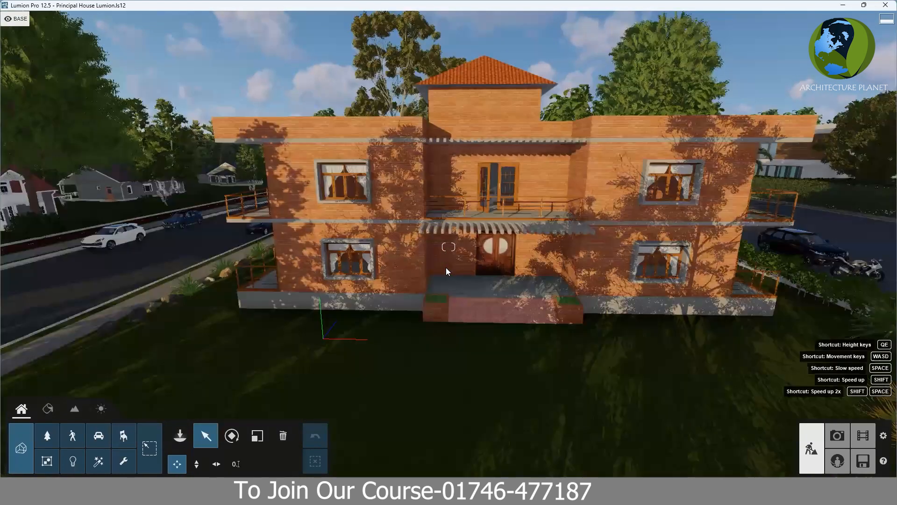
pyautogui.rightClick(437, 272)
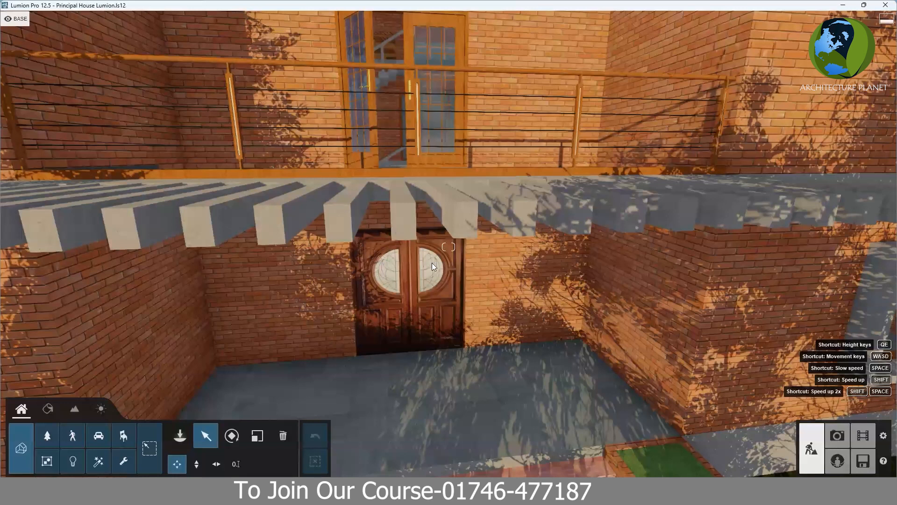
pyautogui.hotkey('ctrl', '0')
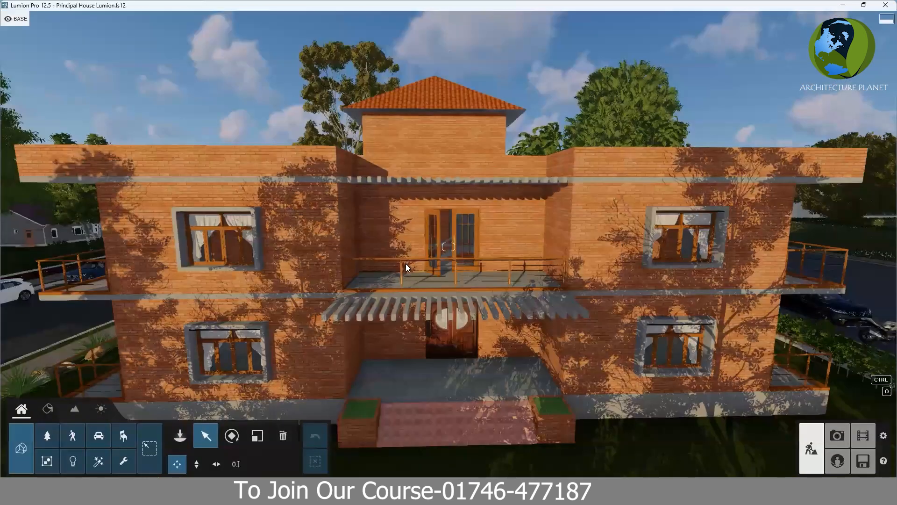
pyautogui.press('s')
pyautogui.moveTo(396, 258); pyautogui.dragTo(381, 234, button='right')
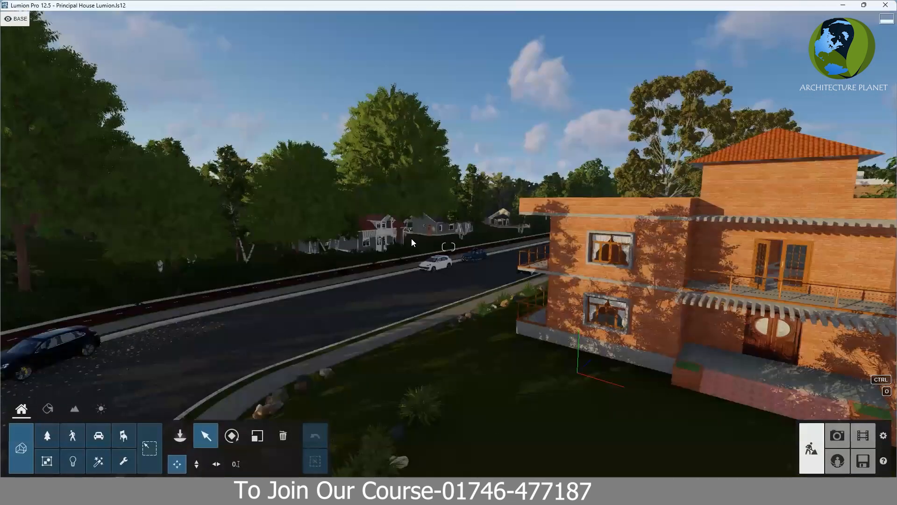
pyautogui.moveTo(411, 238); pyautogui.dragTo(412, 259, button='right')
pyautogui.hotkey('ctrl', '0')
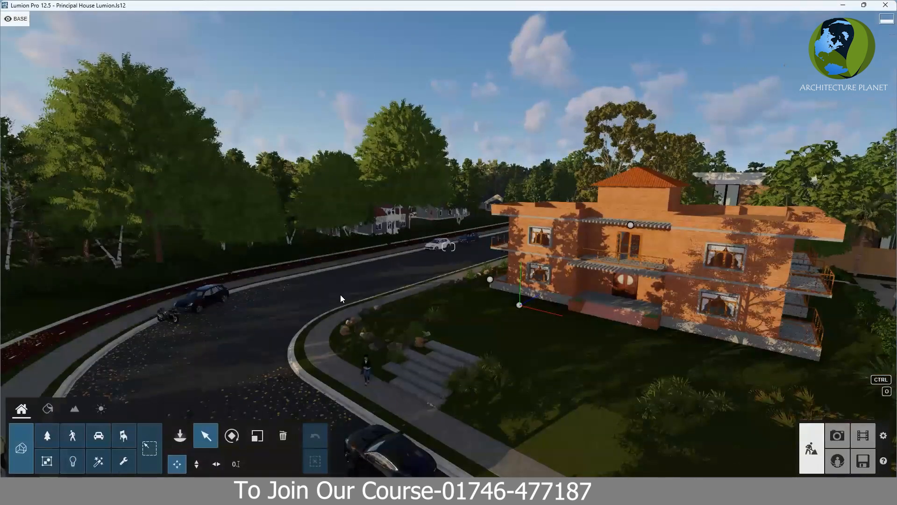
pyautogui.moveTo(340, 294); pyautogui.dragTo(332, 300, button='right')
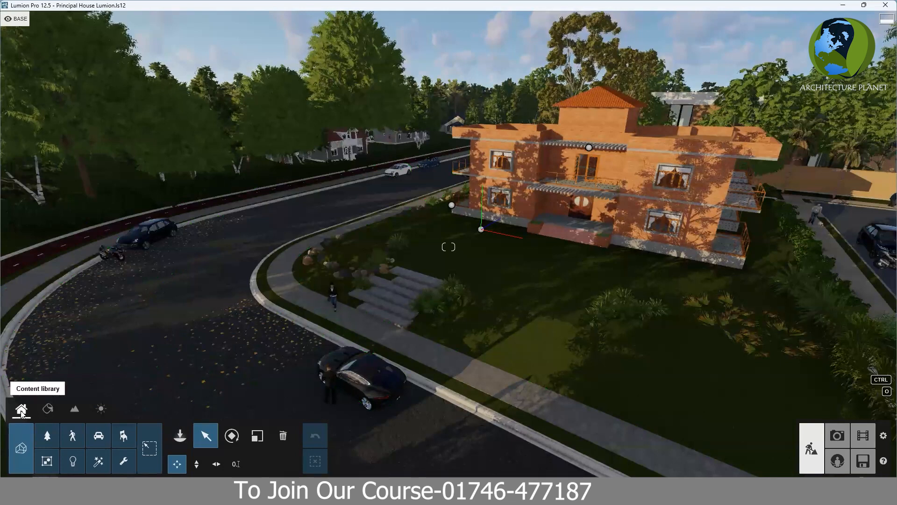
# Step: Choose the AmericanElm2 M RT tree from the American Elm collection of the Nature objects
pyautogui.click(44, 433)
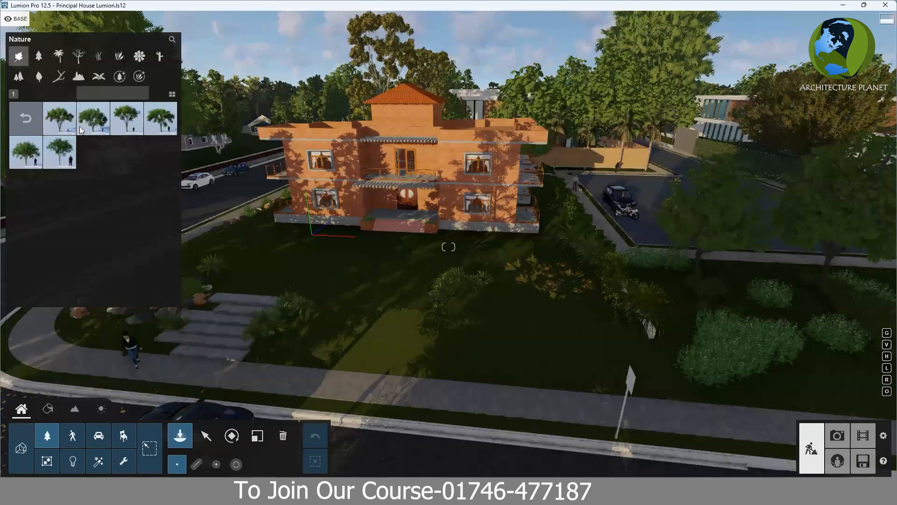
pyautogui.moveTo(77, 124)
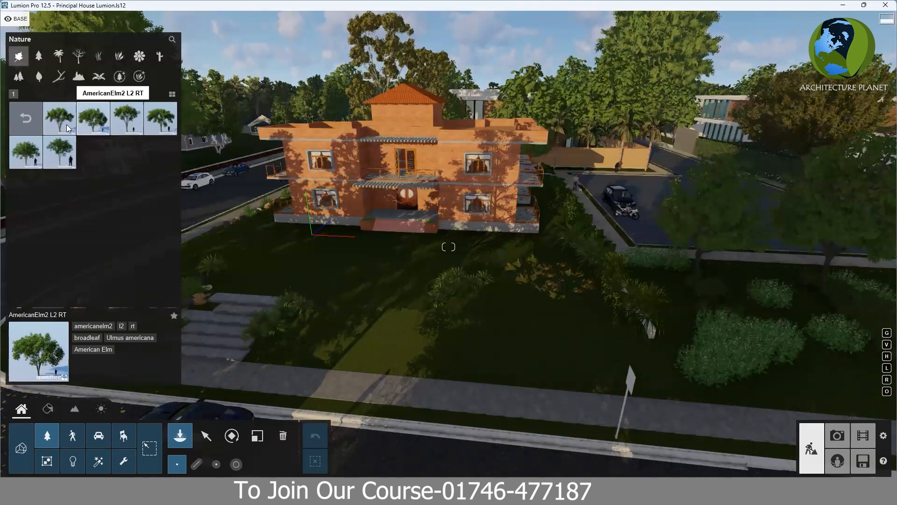
pyautogui.click(30, 118)
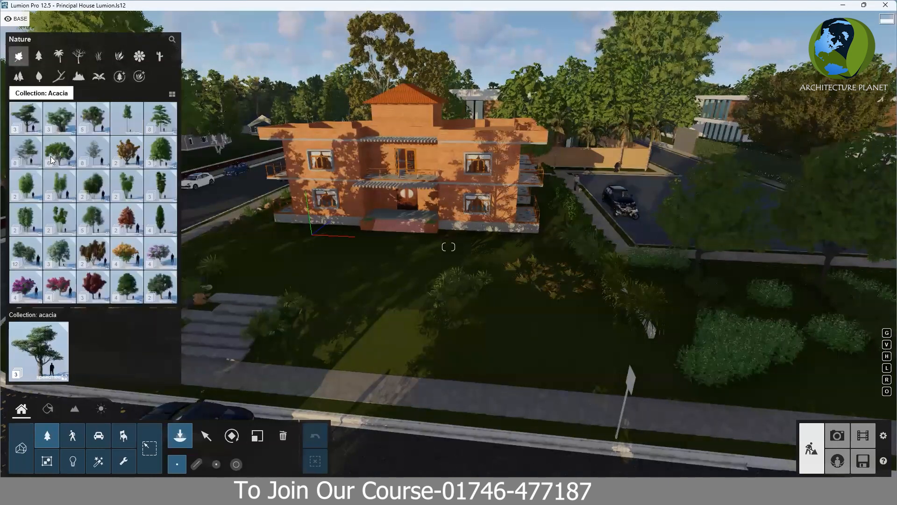
pyautogui.click(60, 155)
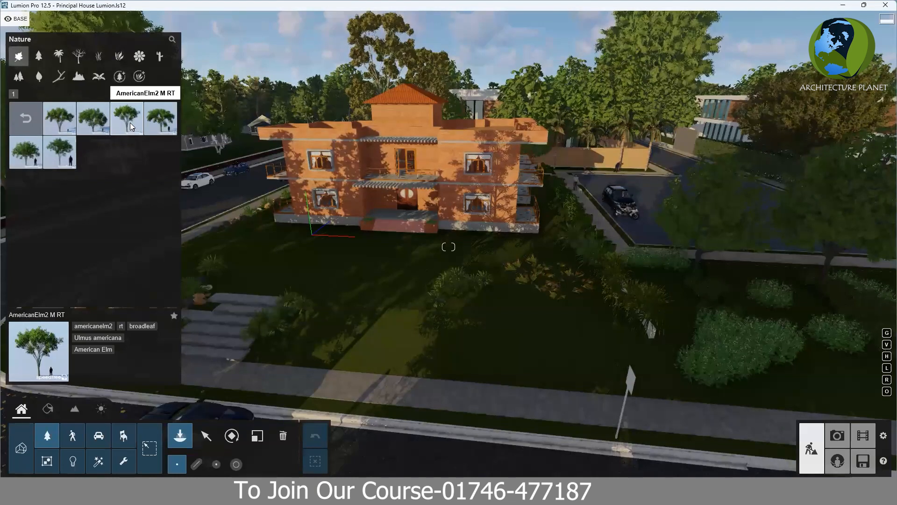
pyautogui.click(129, 122)
# Step: Place AmericanElm2 M RT trees on the lawn beside the left and right ends of the house
pyautogui.click(338, 262)
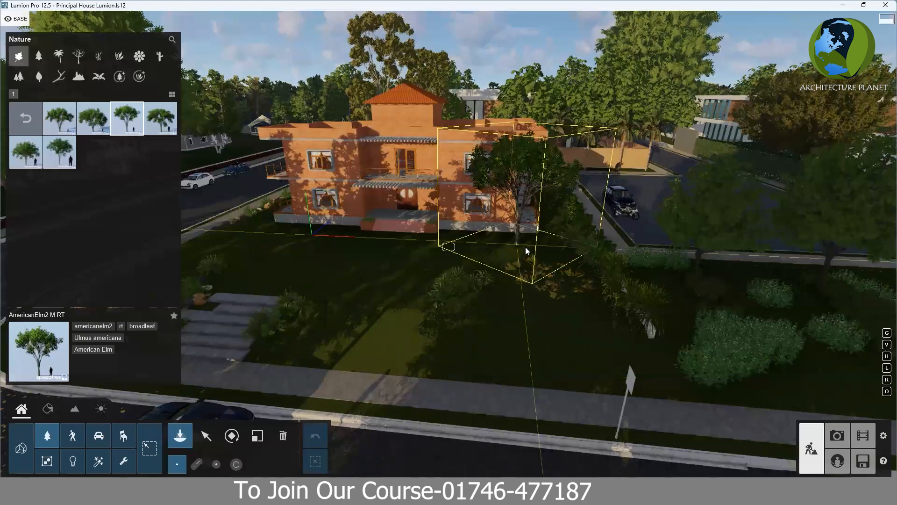
pyautogui.click(525, 247)
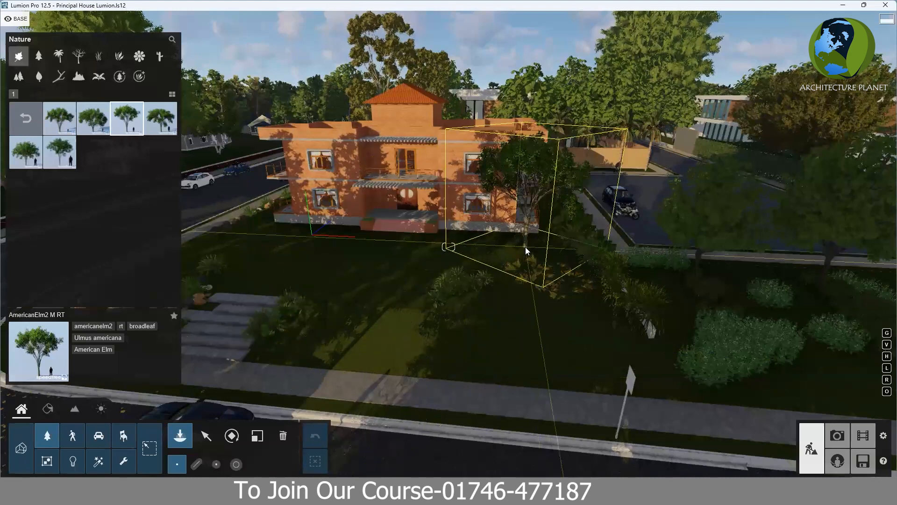
pyautogui.click(242, 227)
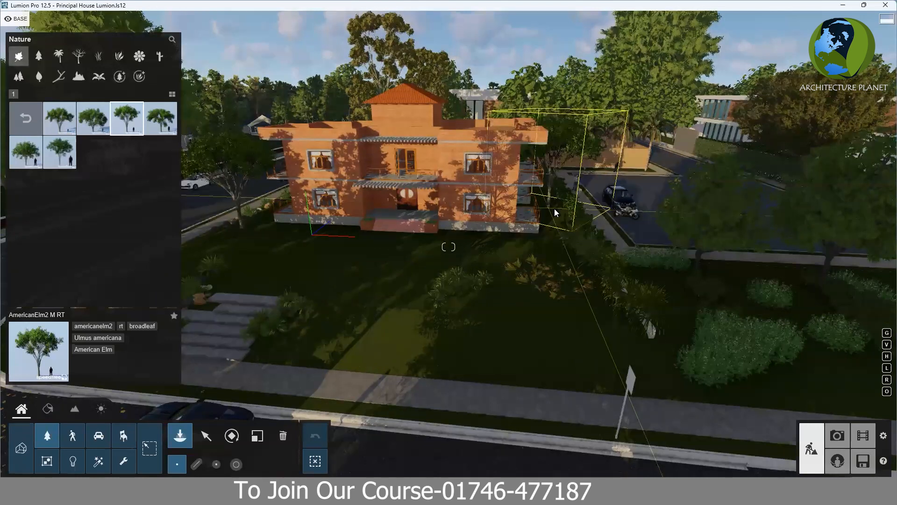
pyautogui.click(560, 220)
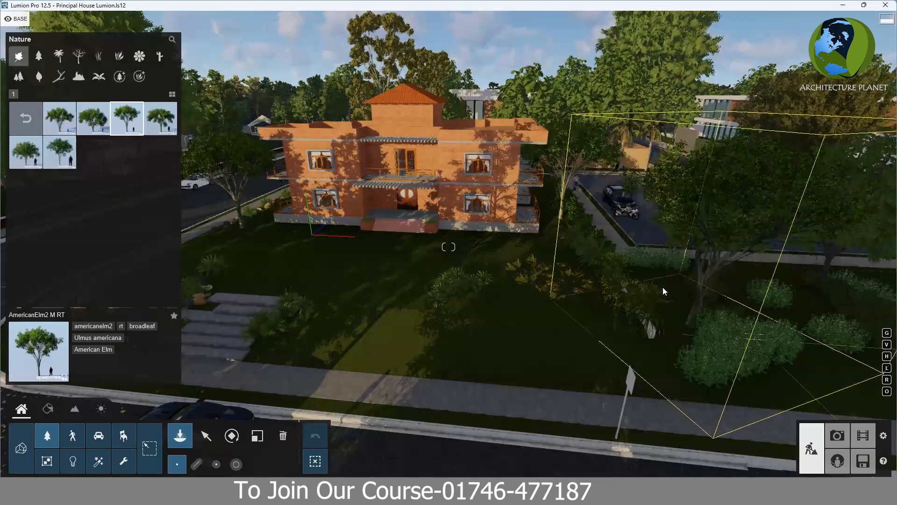
pyautogui.click(650, 281)
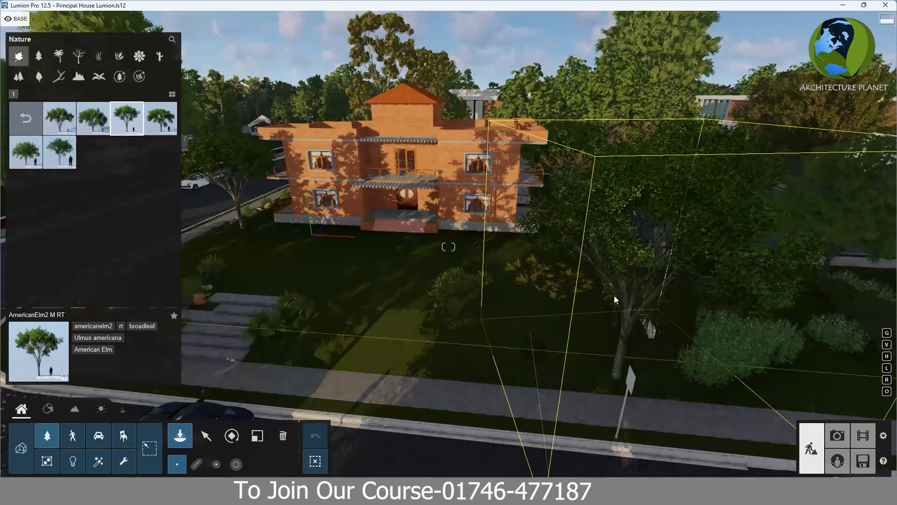
# Step: Place more AmericanElm2 M RT trees on the lawn beyond the right end of the house, along the roadside sidewalk
pyautogui.press('s')
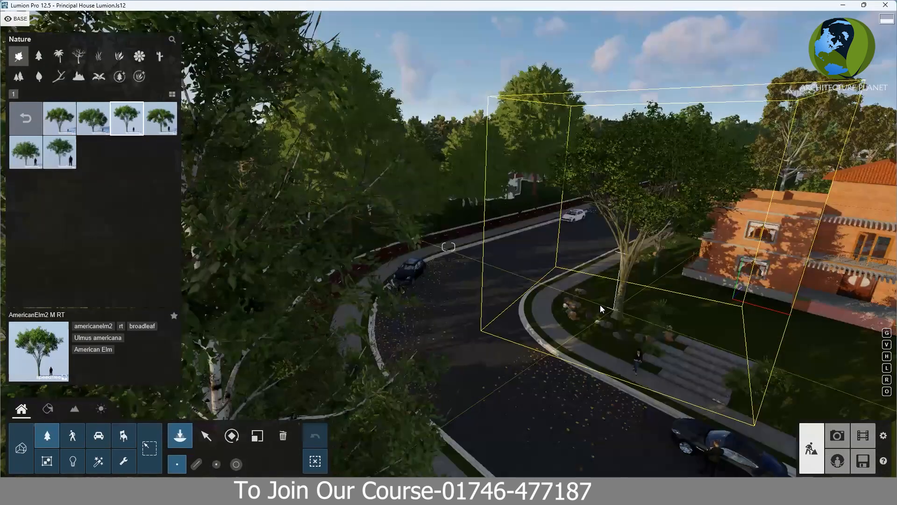
pyautogui.press('l')
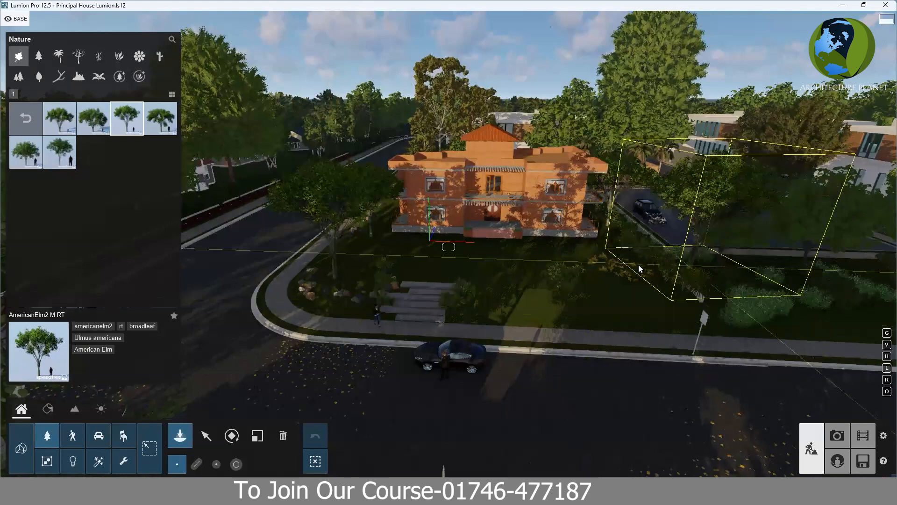
pyautogui.click(650, 267)
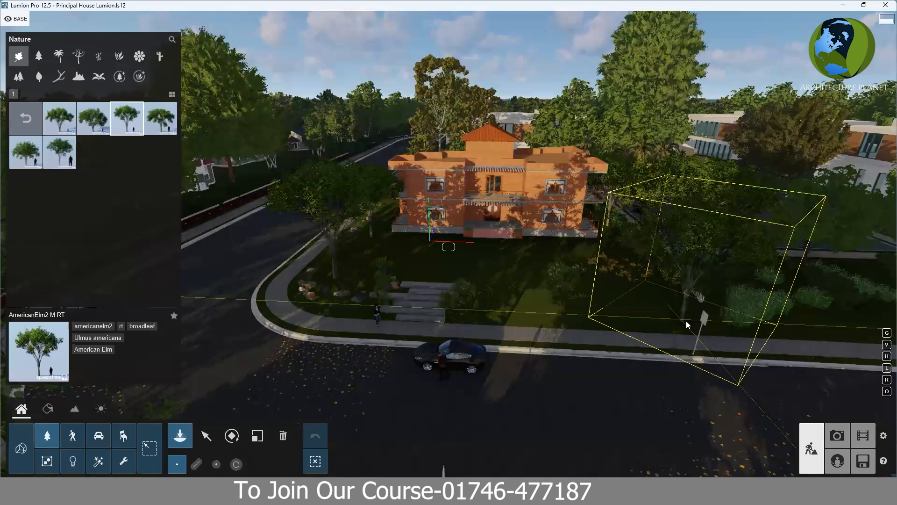
pyautogui.click(684, 320)
pyautogui.moveTo(659, 322); pyautogui.dragTo(674, 309, button='right')
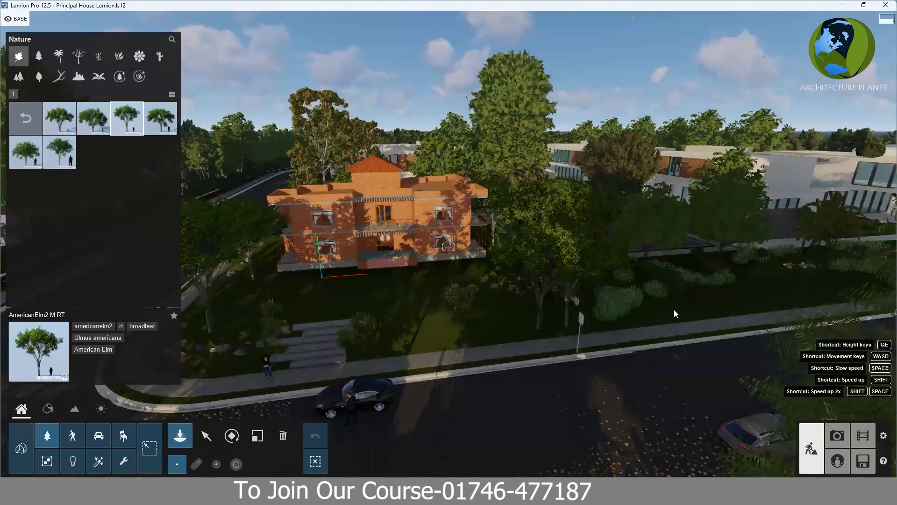
pyautogui.click(777, 282)
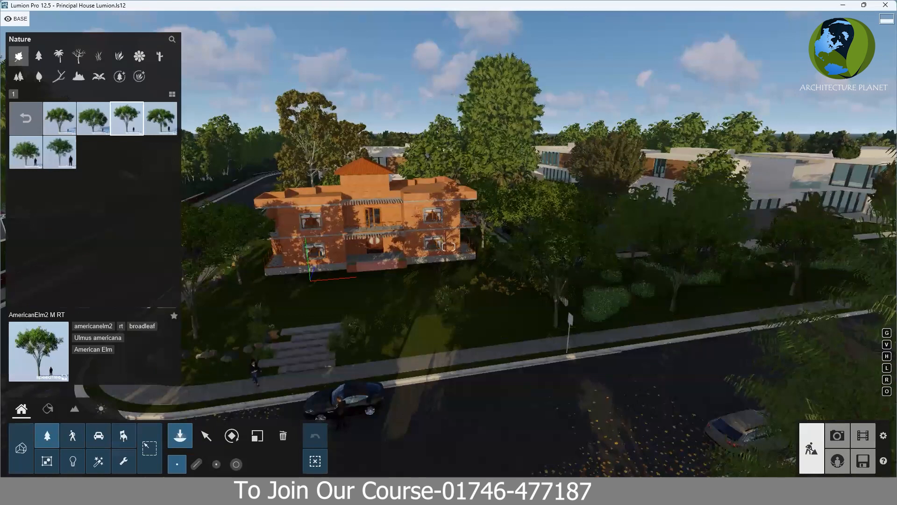
# Step: Place an AmericanElm2 M RT tree on the front lawn before the left half of the house facade
pyautogui.moveTo(778, 282); pyautogui.dragTo(508, 326, button='right')
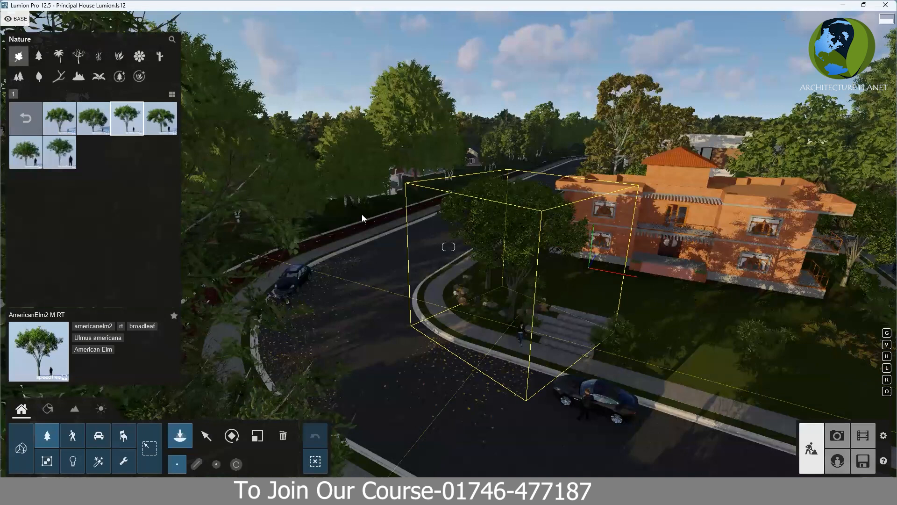
pyautogui.moveTo(362, 214); pyautogui.dragTo(459, 300, button='right')
pyautogui.press('w')
pyautogui.press('w')
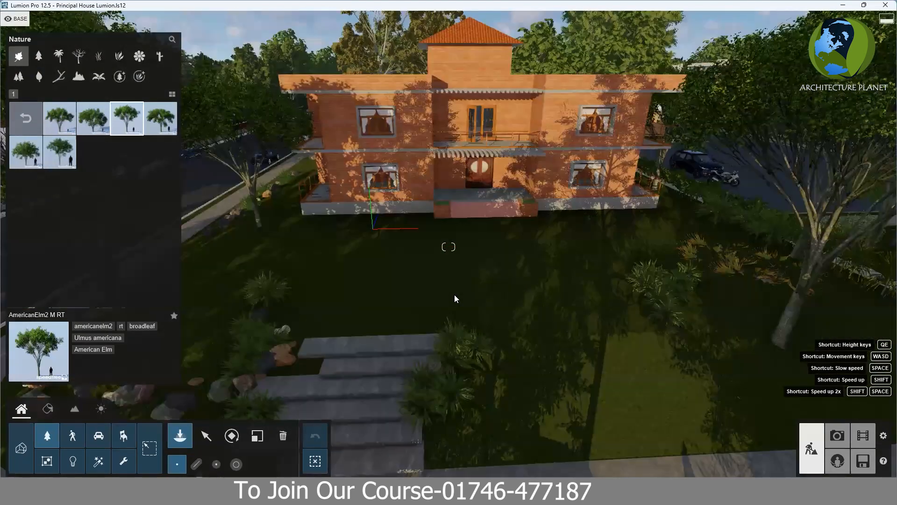
pyautogui.press('s')
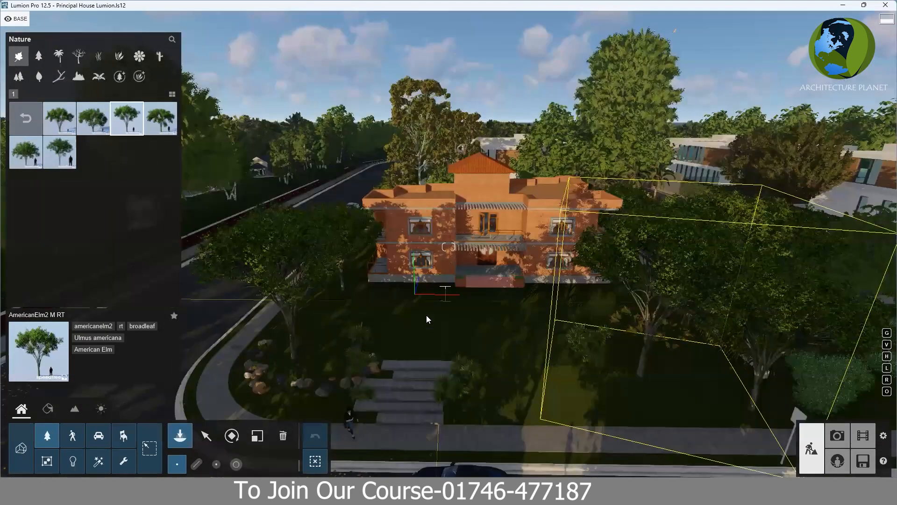
pyautogui.click(429, 315)
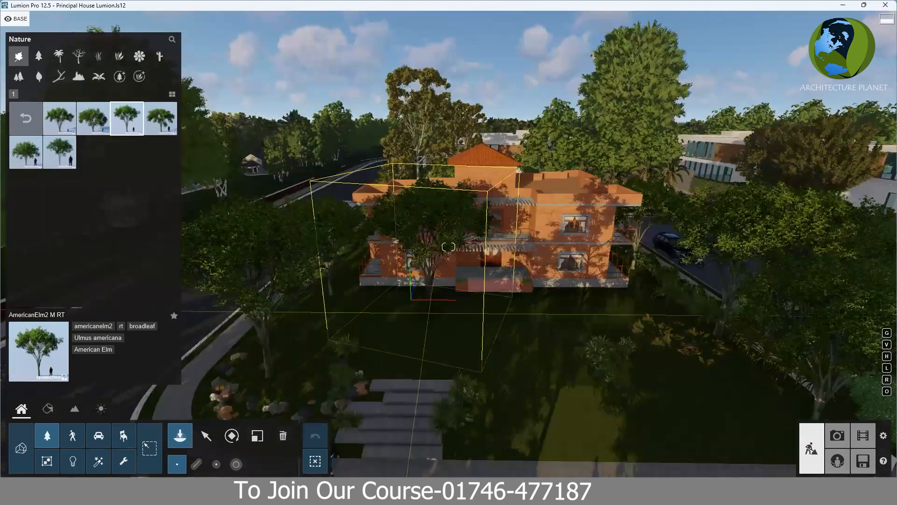
# Step: Add another AmericanElm2 M RT tree at the head of the stone steps on the front lawn and inspect its position up close
pyautogui.moveTo(428, 315); pyautogui.dragTo(405, 329, button='right')
pyautogui.press('w')
pyautogui.moveTo(449, 247); pyautogui.dragTo(460, 250, button='right')
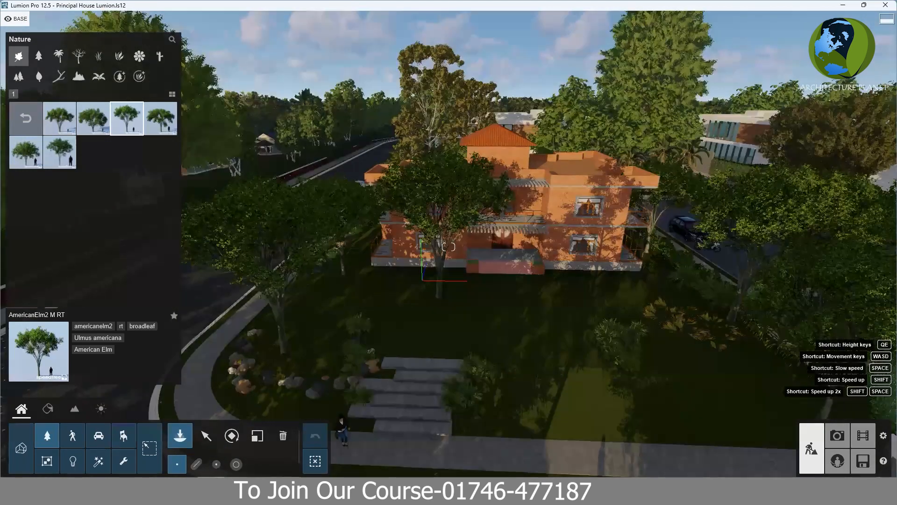
pyautogui.moveTo(416, 333); pyautogui.dragTo(424, 340, button='right')
pyautogui.press('w')
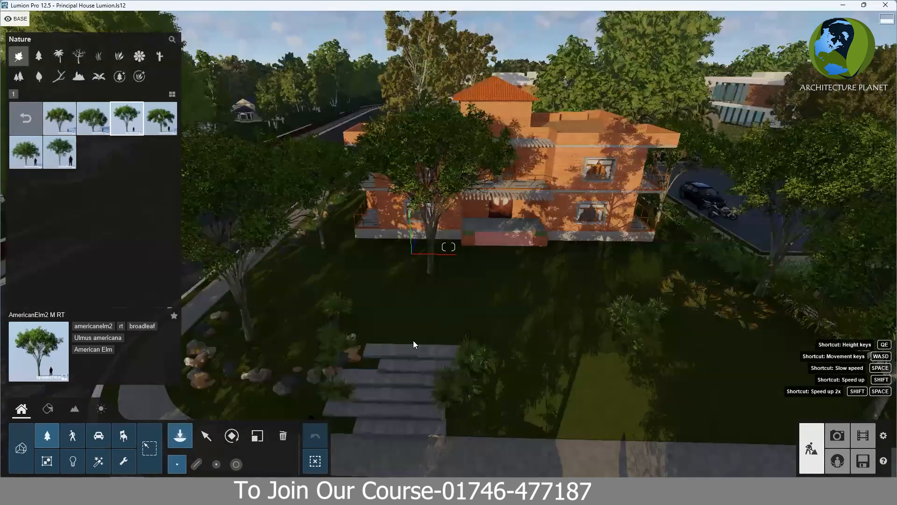
pyautogui.click(483, 321)
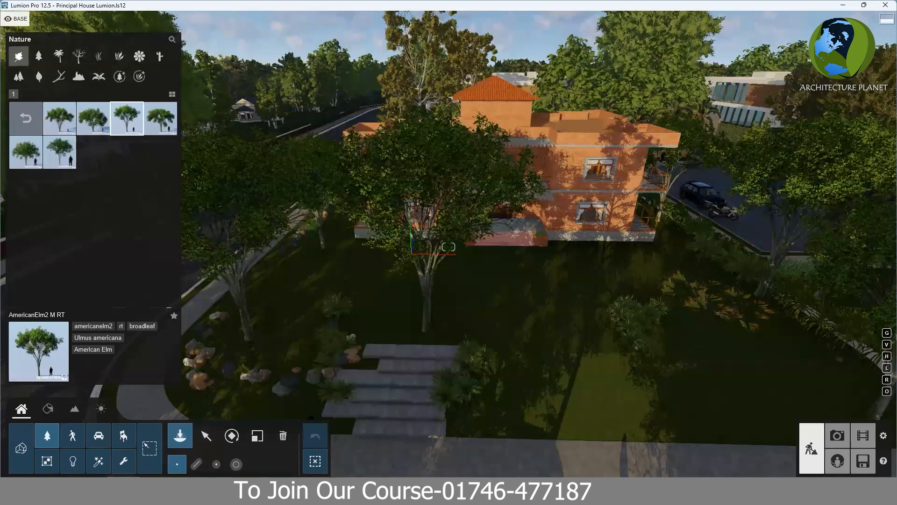
pyautogui.moveTo(445, 276); pyautogui.dragTo(455, 393, button='right')
pyautogui.press('w')
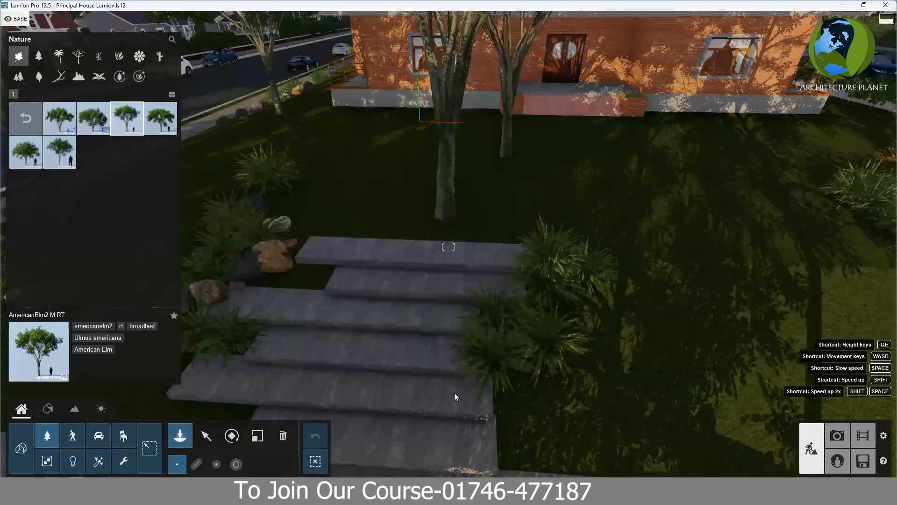